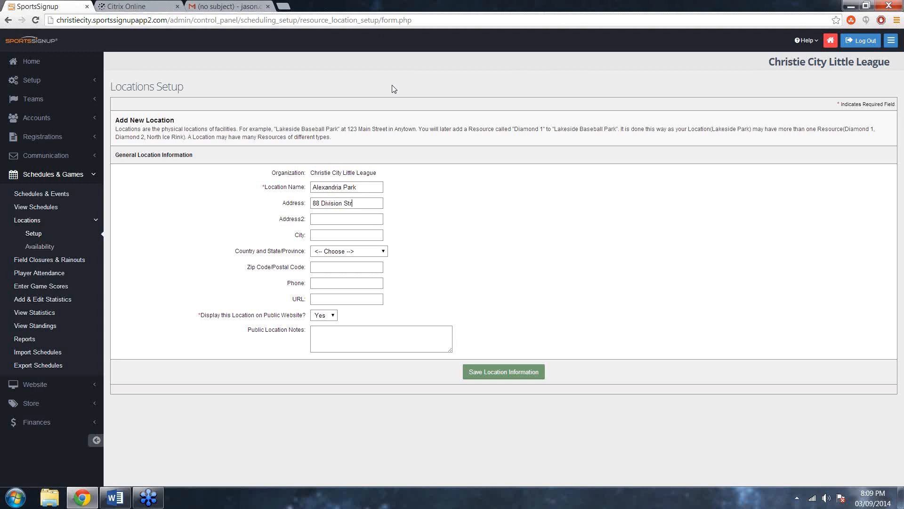
Set the new Alexandria Park location's city to Saratoga Springs and its state to New York.
key("Tab")
type("Saratoga Springs")
left_click(367, 253)
key("n")
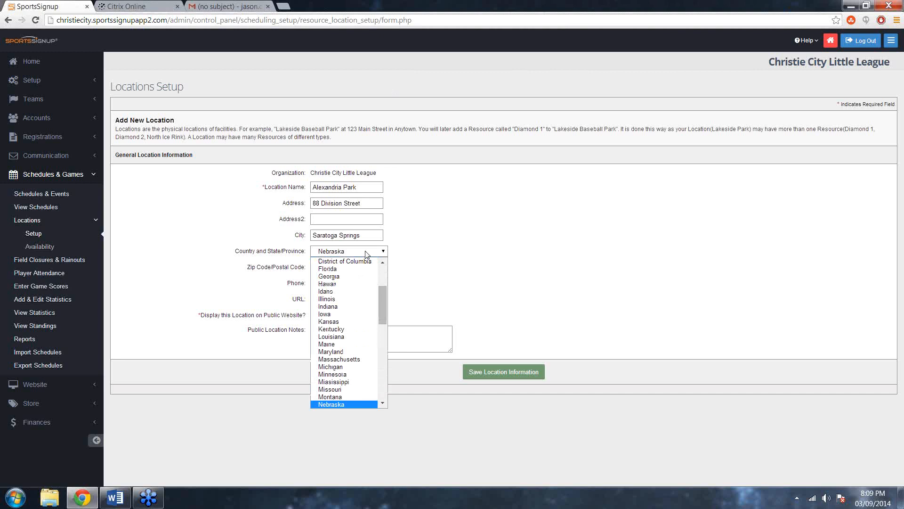
scroll(381, 402, "down", 2)
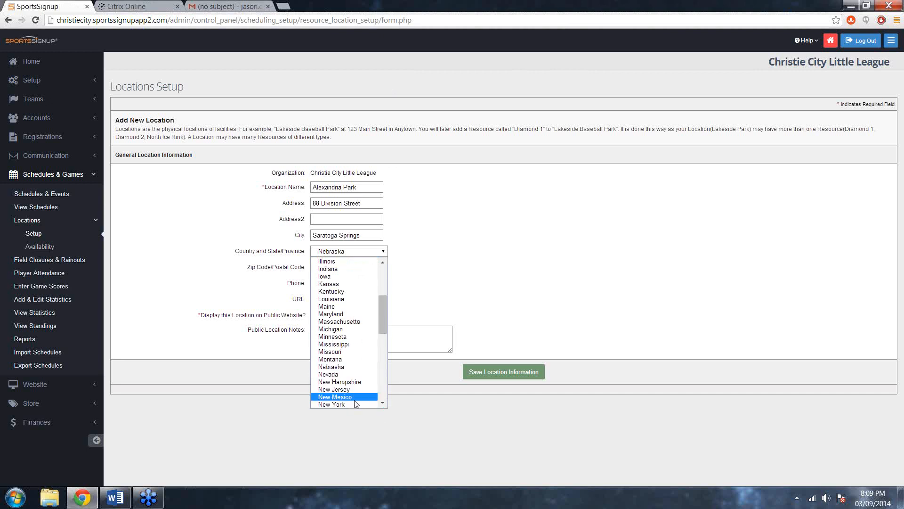
left_click(351, 404)
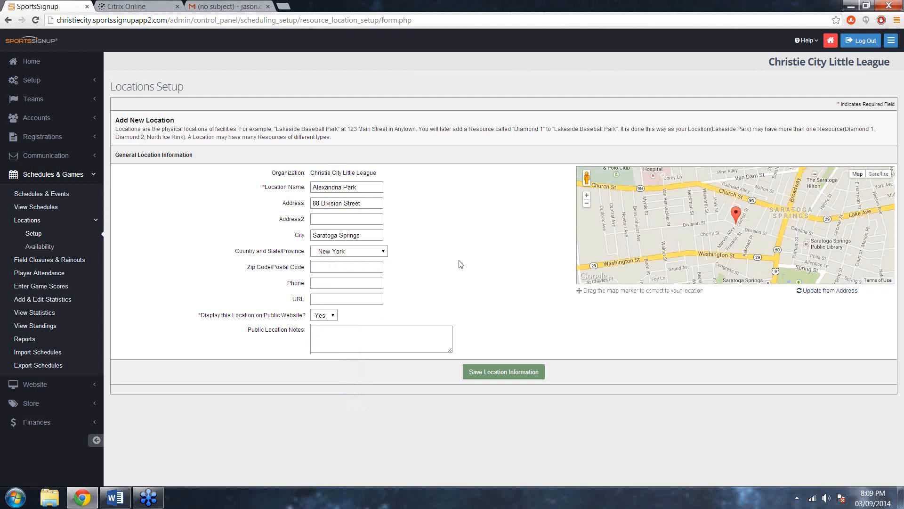
left_click_drag(779, 227, 695, 231)
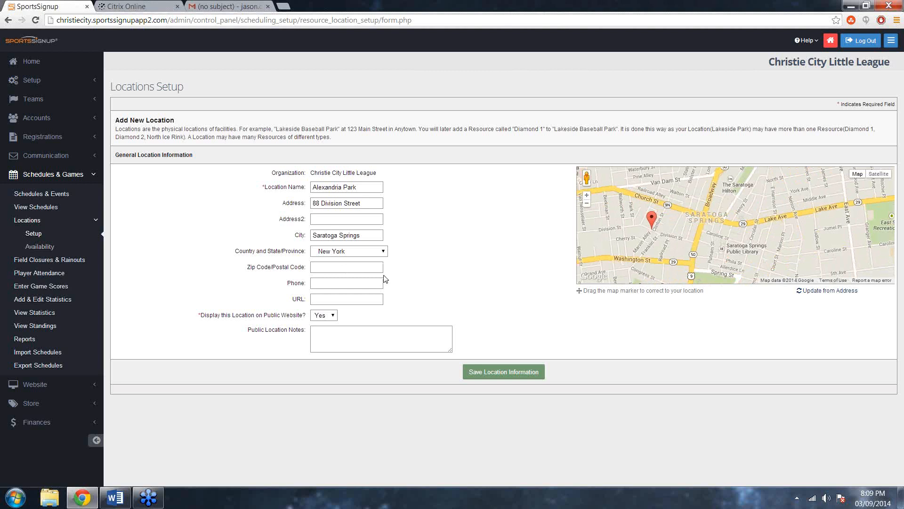
Enter the public location note "* Use Marvin Alley Entrance" and save the Alexandria Park location.
left_click(352, 338)
type("* Use MArvin")
key("BackSpace")
key("BackSpace")
key("BackSpace")
key("BackSpace")
type("rvin Alley Entrance")
left_click(504, 372)
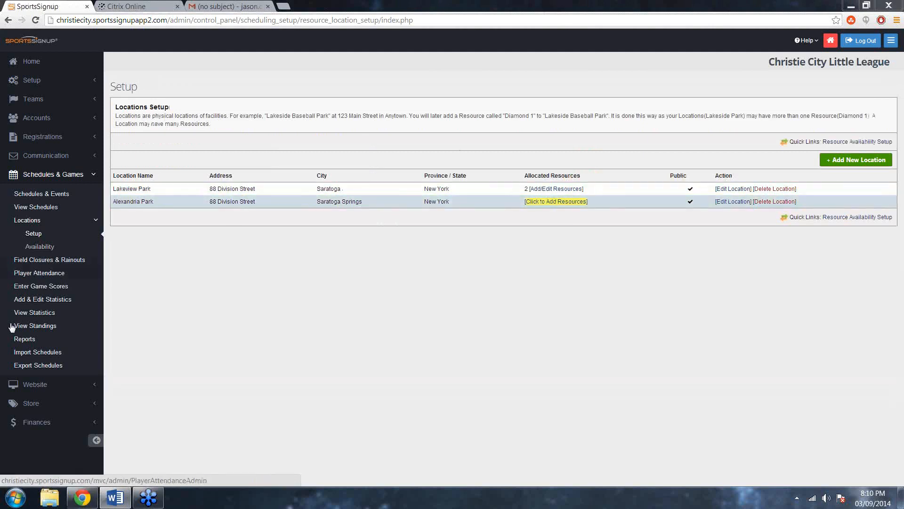
Open the league's public website in a separate tab, view its Locations page, and return to the locations setup.
left_click(44, 385)
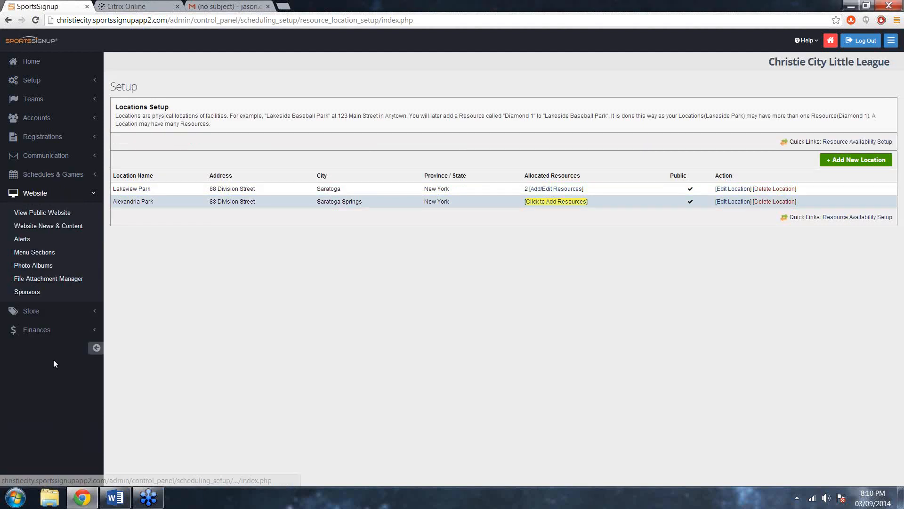
right_click(55, 212)
left_click(75, 216)
left_click(129, 6)
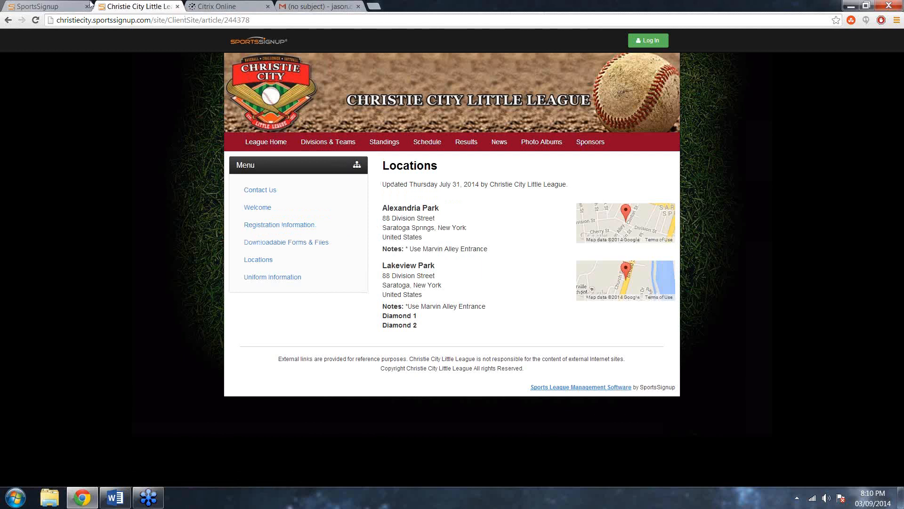
left_click(71, 6)
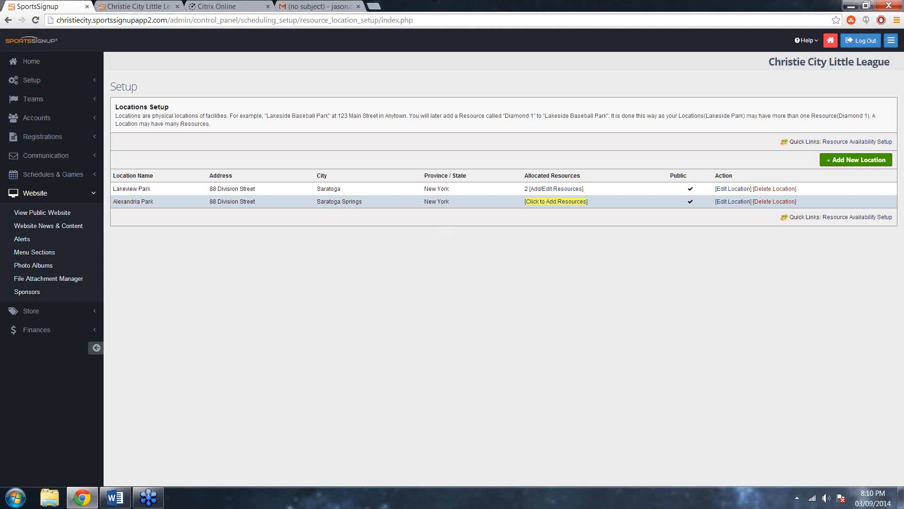
Add a Baseball Diamond resource named "Field 1" to Alexandria Park, save it, and return to the locations list.
left_click(543, 204)
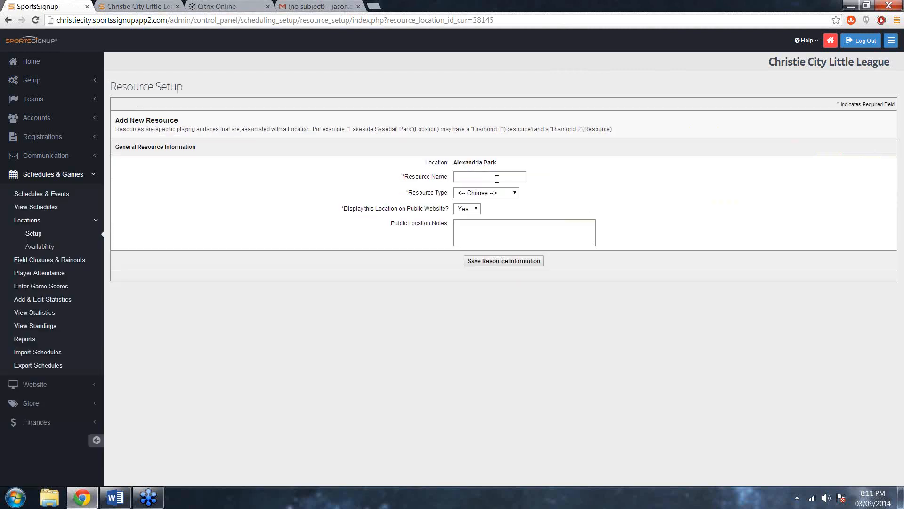
type("Field")
left_click(477, 195)
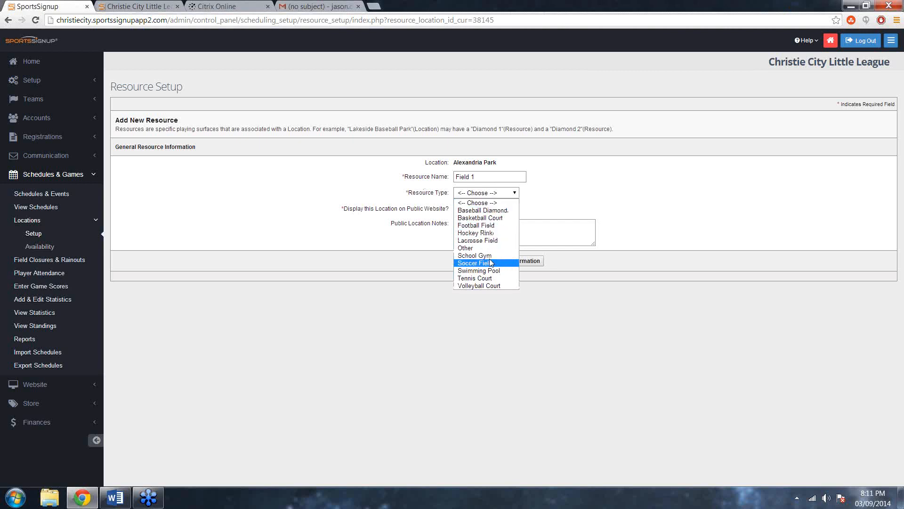
left_click(492, 211)
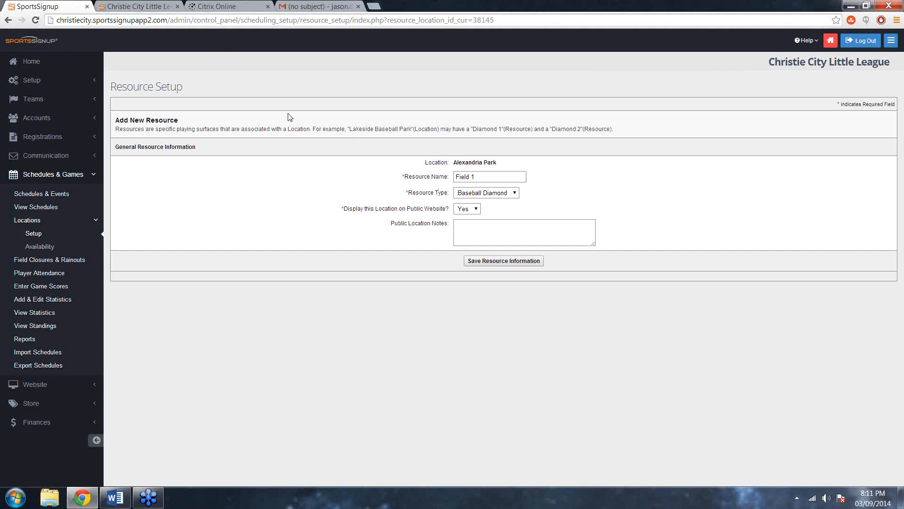
left_click(505, 264)
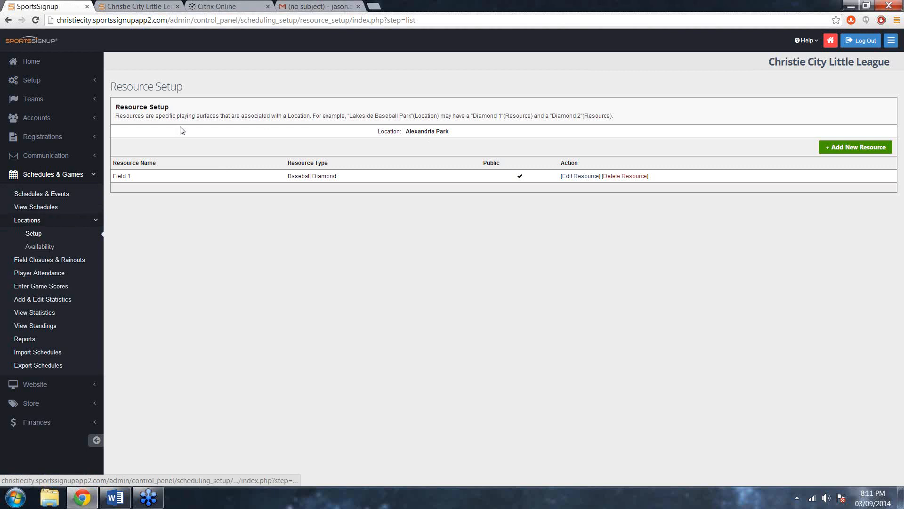
left_click(8, 21)
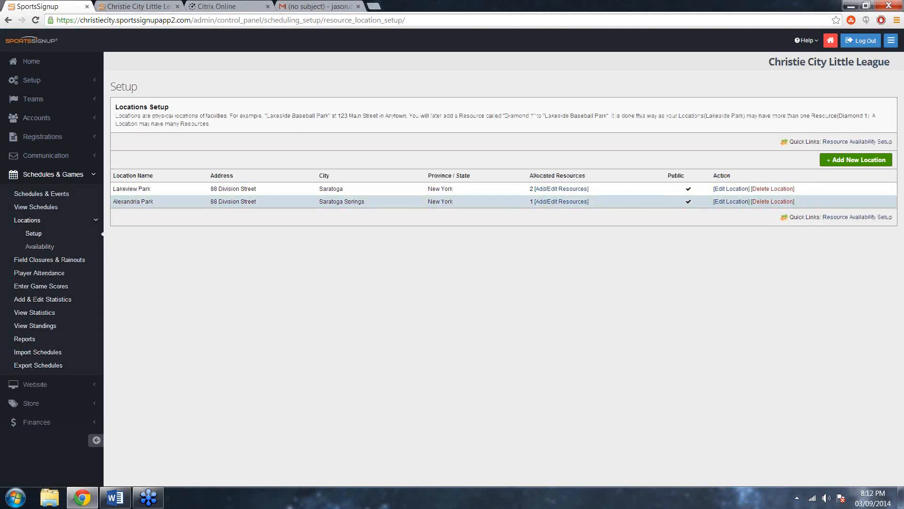
key("alt+Tab")
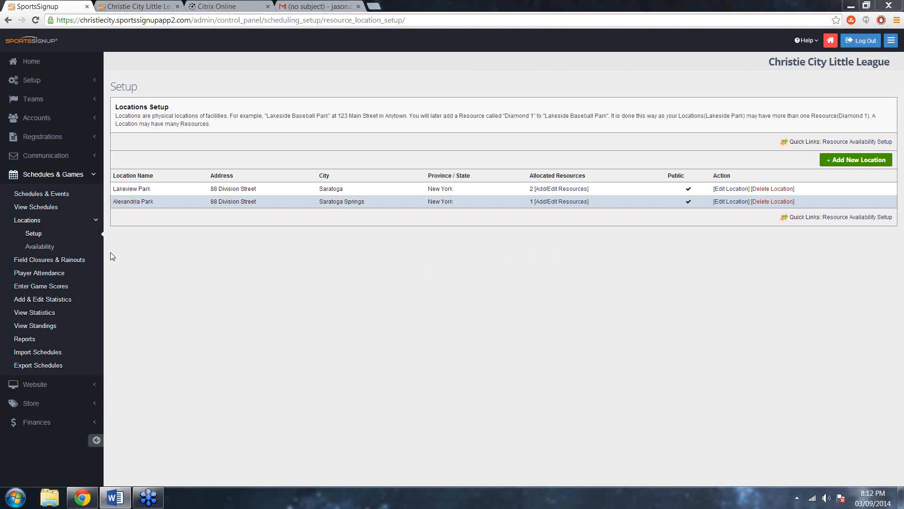
Open the resource availability setup for Alexandria Park's Field 1 in the Summer 2014 session.
left_click(47, 249)
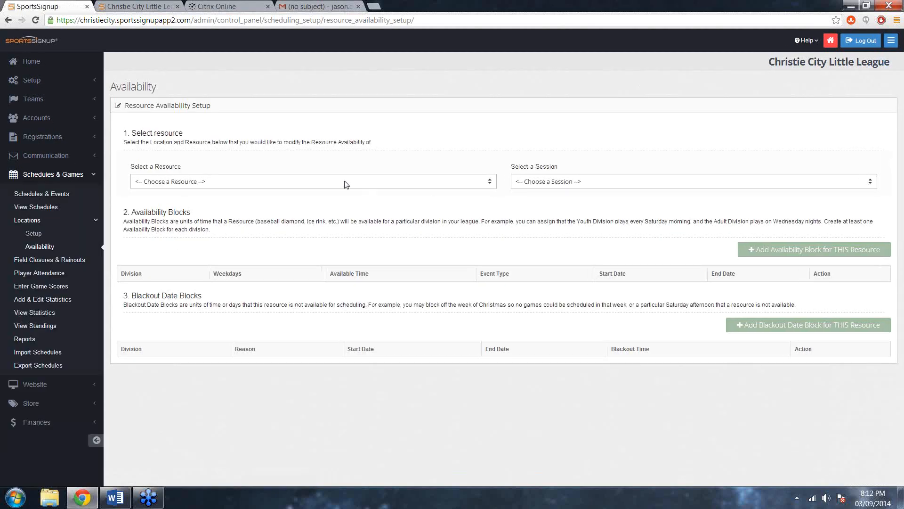
left_click(332, 183)
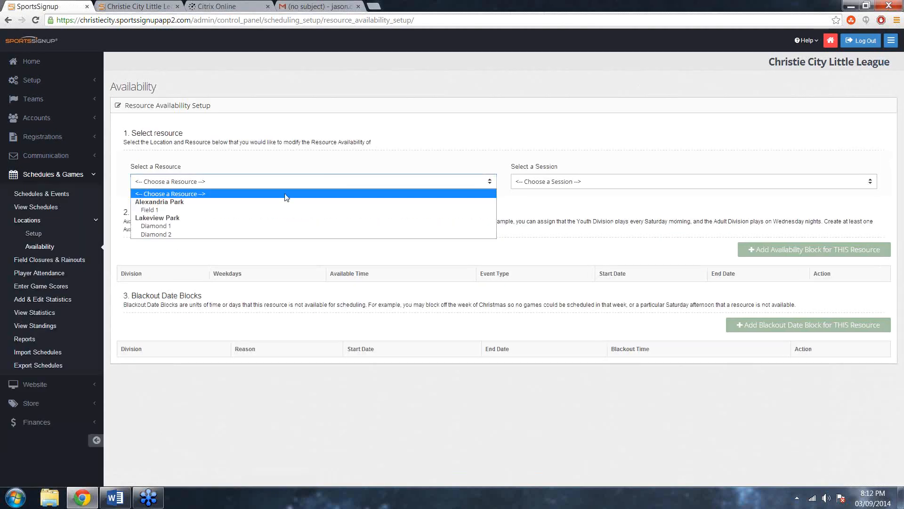
left_click(161, 212)
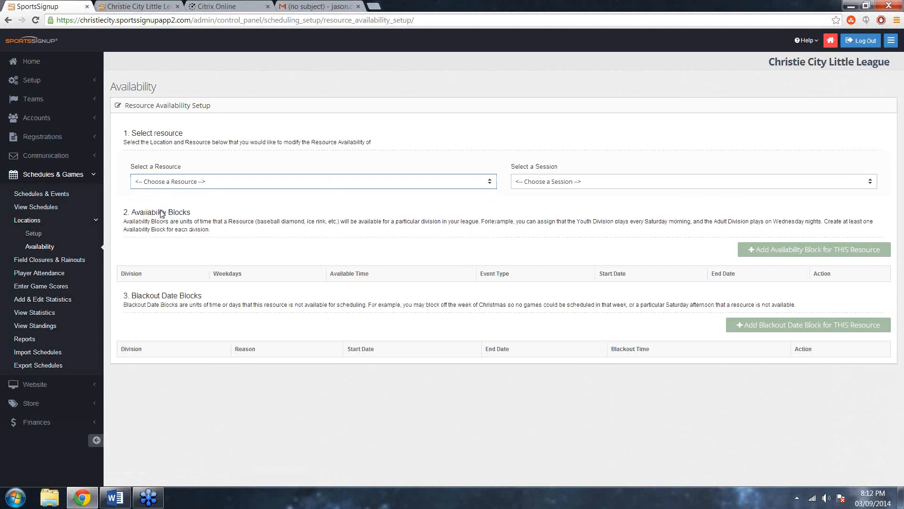
left_click(547, 183)
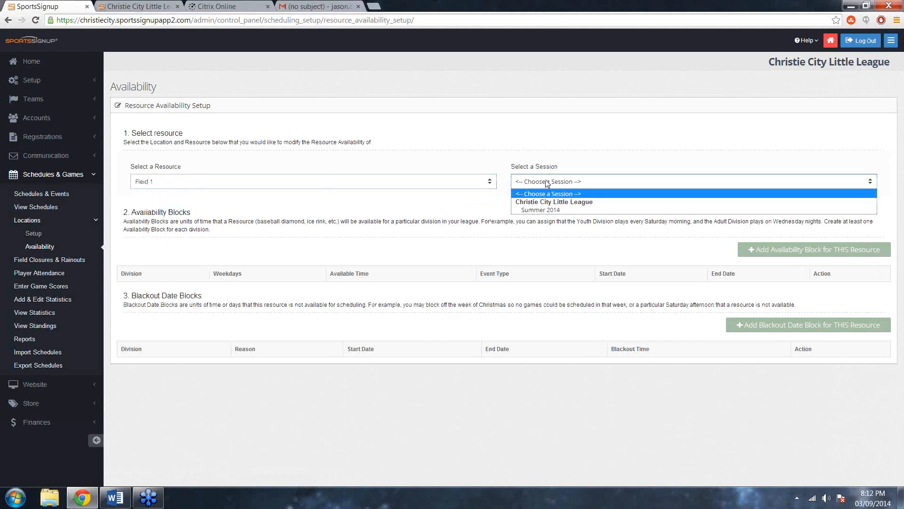
left_click(558, 211)
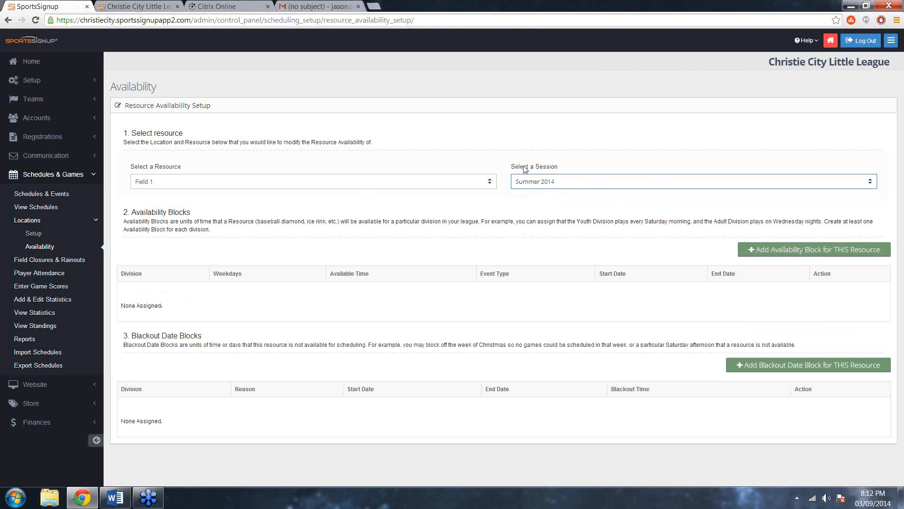
Start a new availability block for Field 1 with event type Game and the Tyke Boys division.
left_click(769, 255)
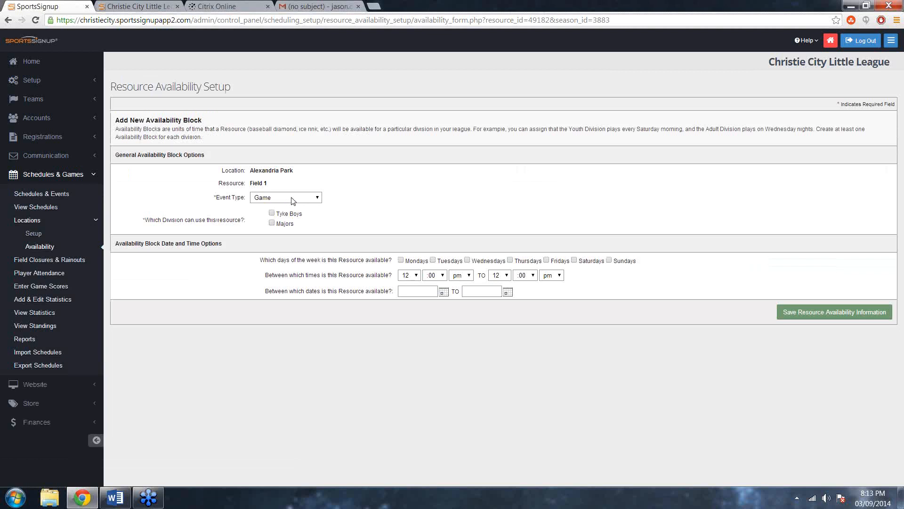
left_click(307, 201)
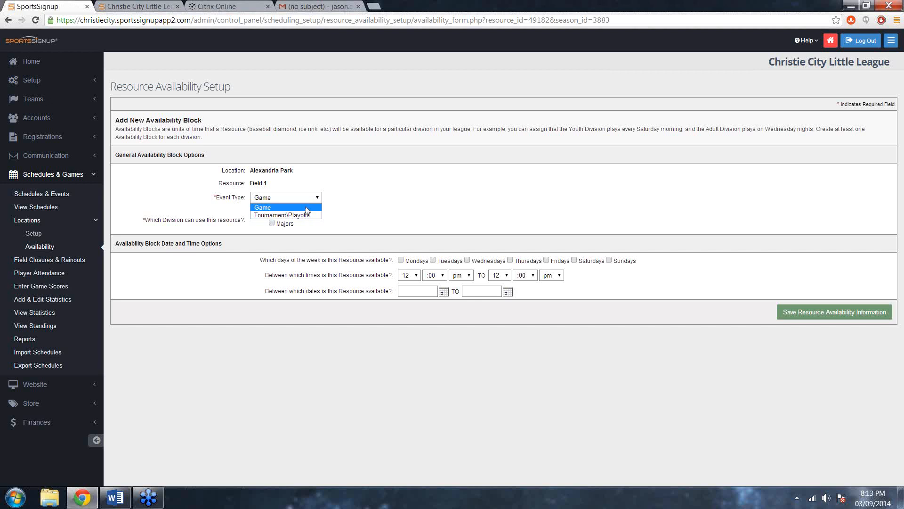
left_click(306, 208)
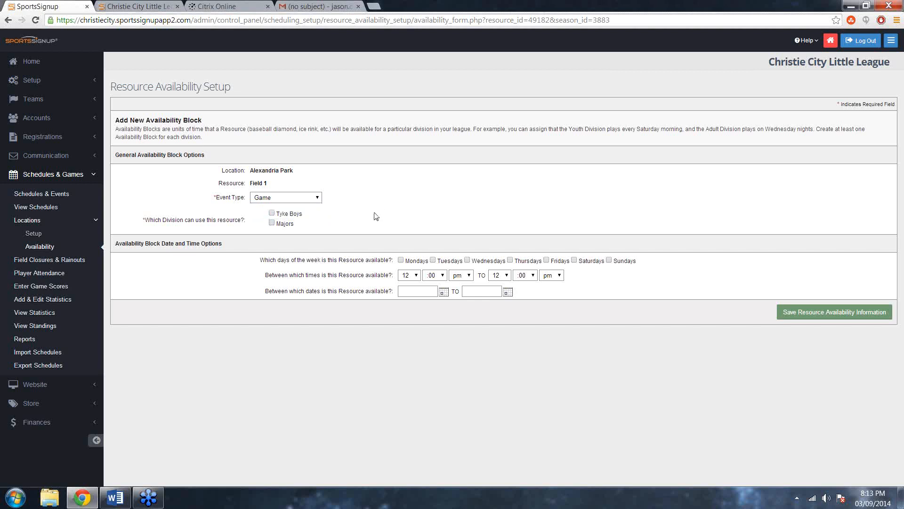
left_click(273, 213)
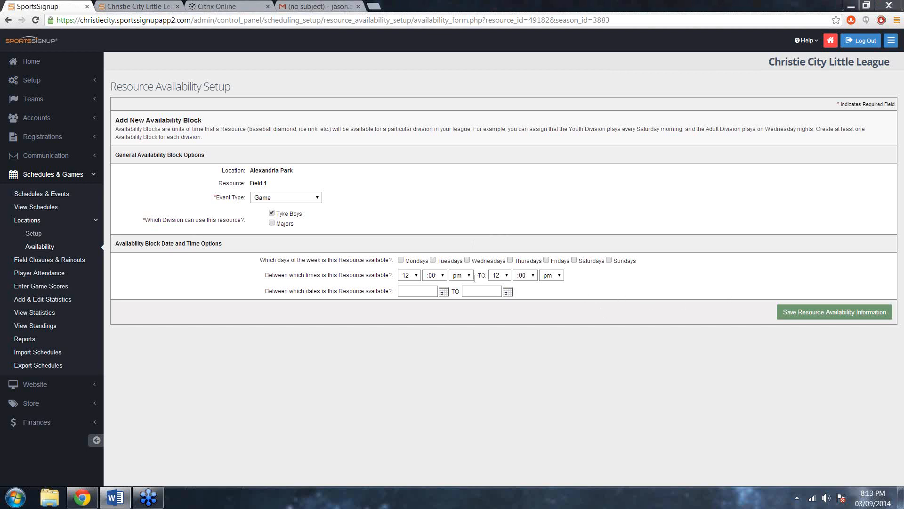
Make the resource available on Mondays, Tuesdays, Wednesdays, Thursdays and Fridays.
left_click(401, 261)
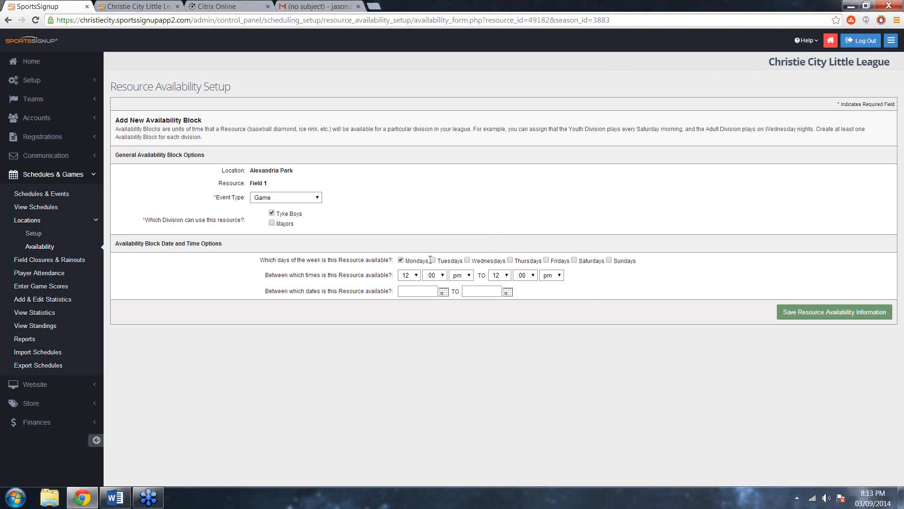
left_click(433, 260)
left_click(467, 260)
left_click(510, 261)
left_click(548, 260)
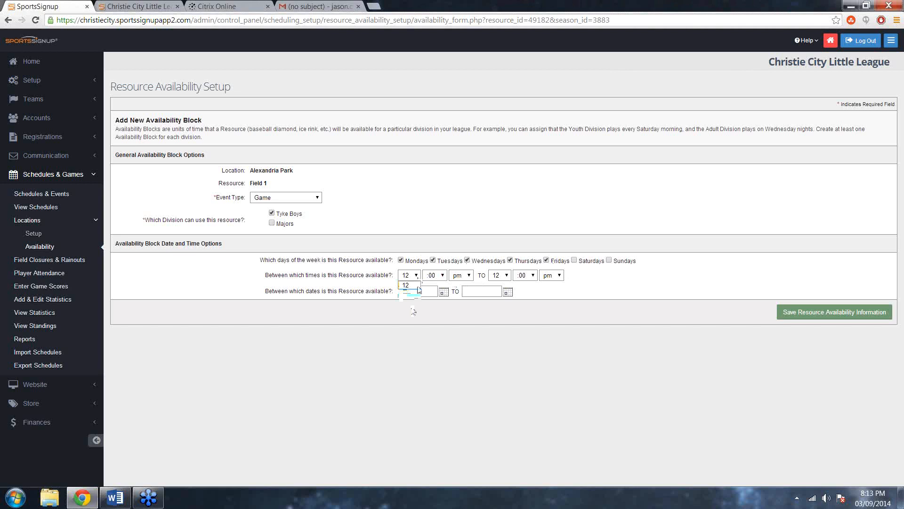
Set the availability to 5:00 pm to 11:00 pm, from 2014-09-03 to 2015-01-01, and save the block.
left_click(417, 291)
left_click(449, 333)
left_click(508, 293)
left_click(557, 306)
left_click(557, 307)
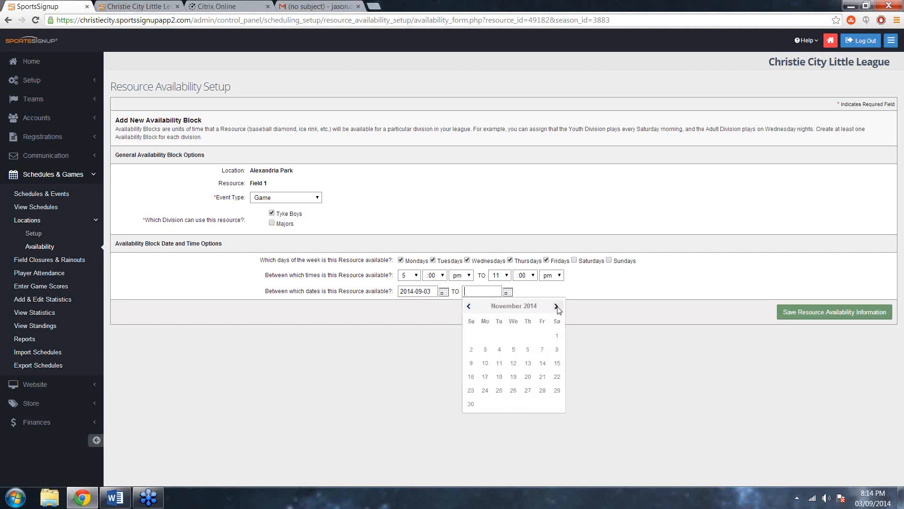
left_click(557, 307)
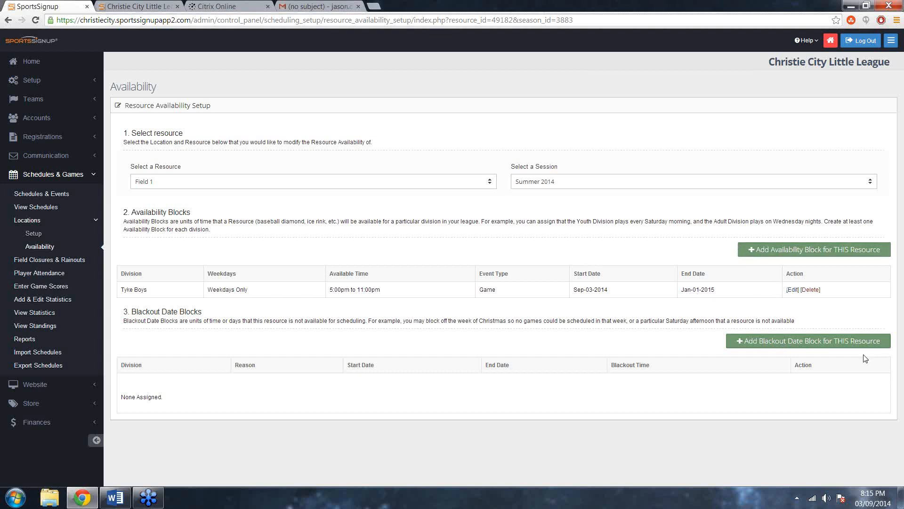
Start a blackout date block for Field 1 affecting Tyke Boys and Majors, with the reason "Christmas".
left_click(790, 345)
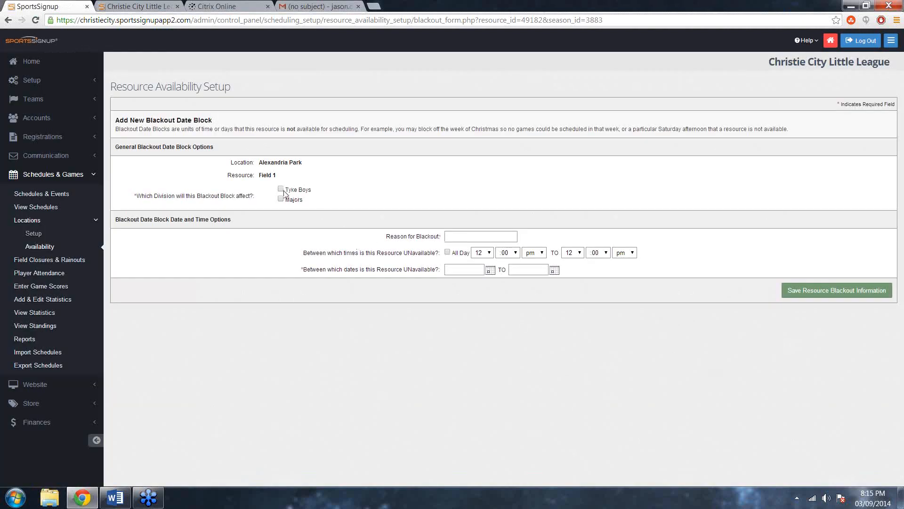
left_click(281, 189)
left_click(281, 198)
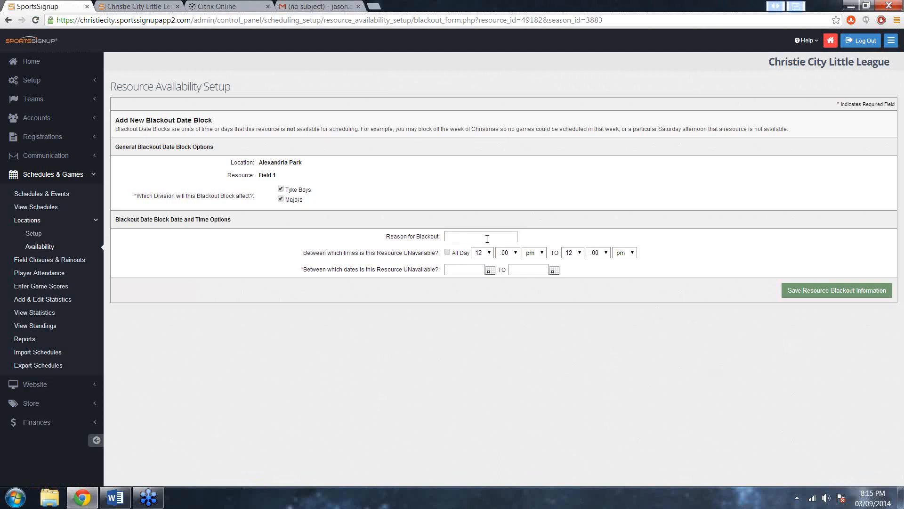
type("Christm")
type("ss")
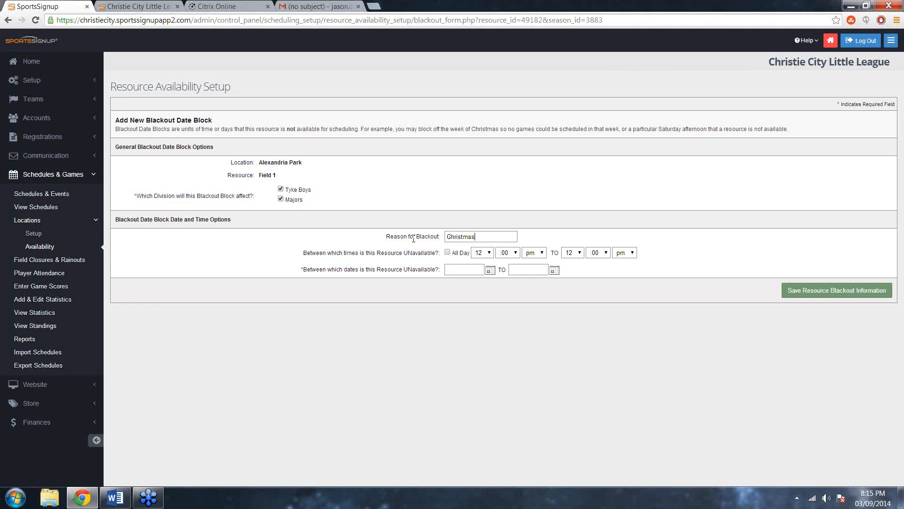
Make the blackout last all day, with start date 2014-12-25 and end date 2014-09-25.
left_click(448, 252)
left_click(490, 270)
left_click(513, 357)
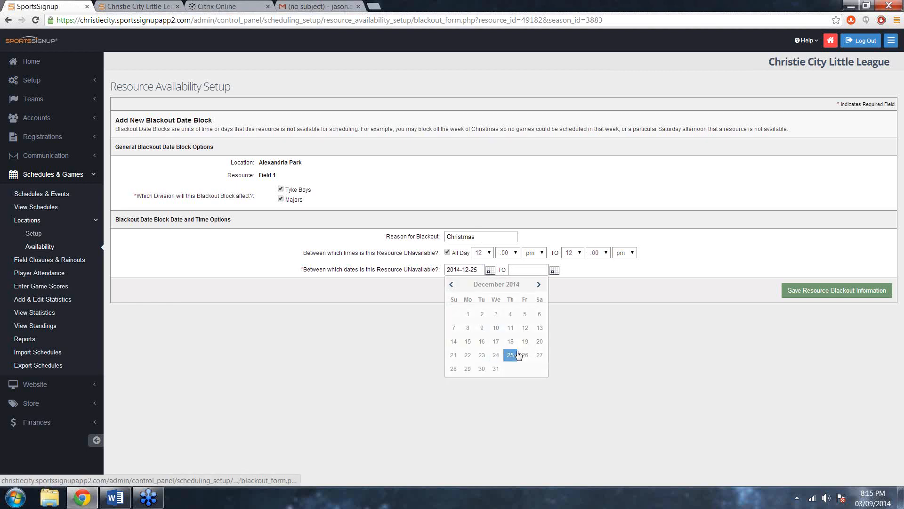
left_click(554, 270)
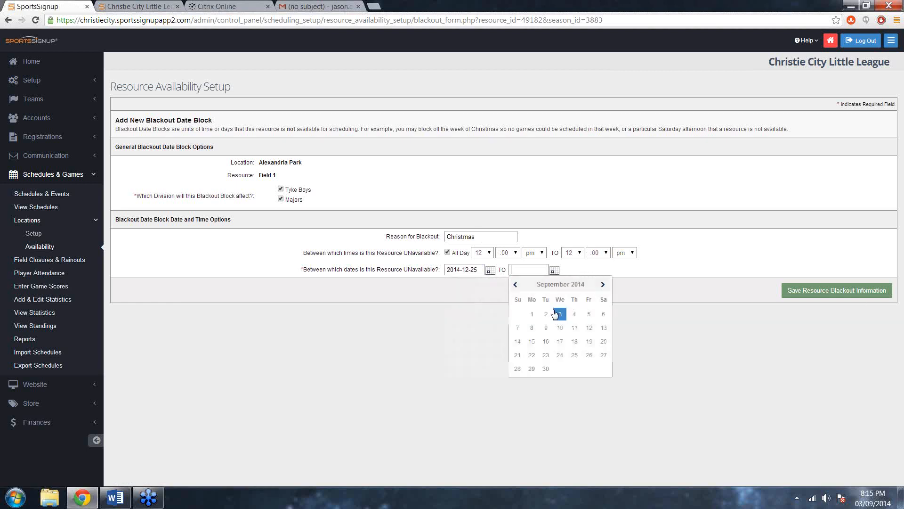
left_click(575, 356)
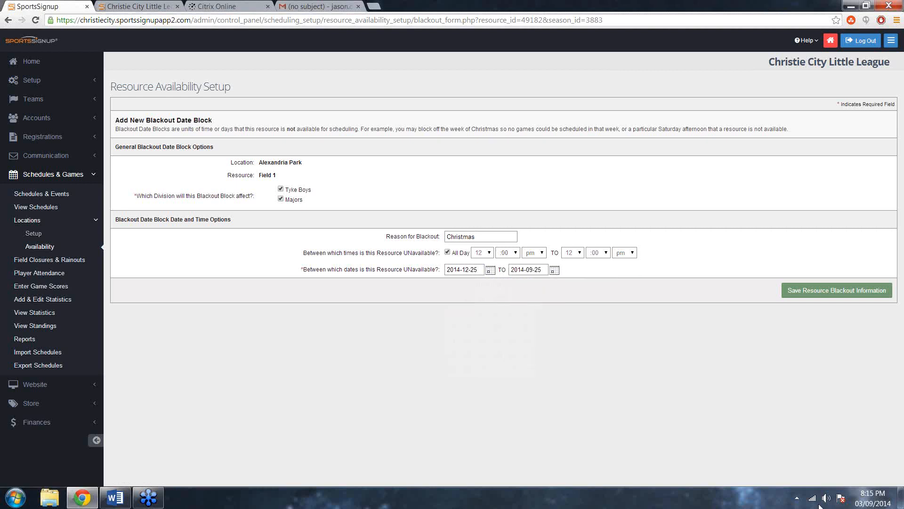
Try to save the Christmas blackout block.
left_click(825, 499)
left_click(652, 353)
left_click(808, 292)
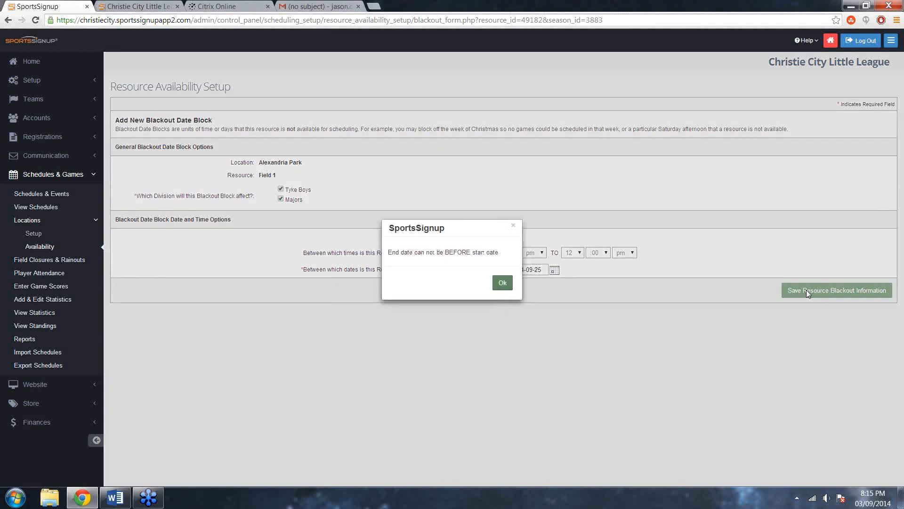
left_click(502, 283)
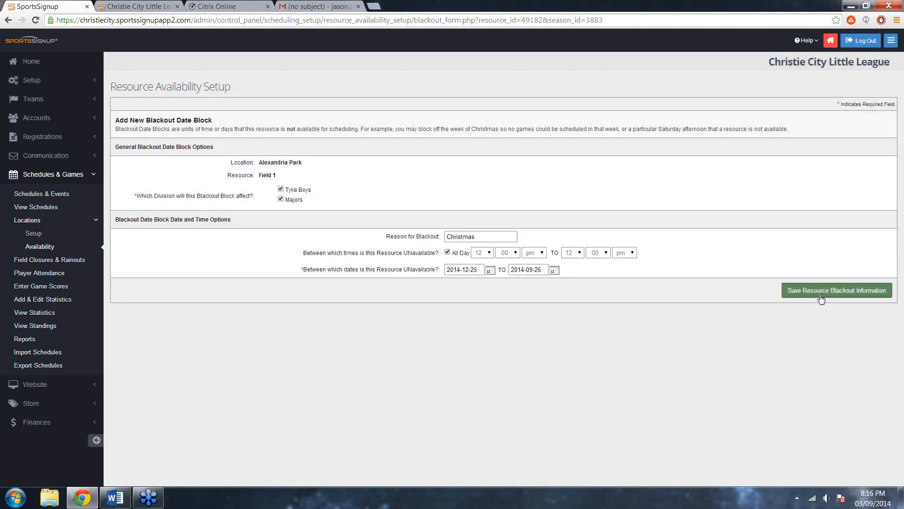
Correct the Christmas blackout's end date to 2014-12-25 and save the blackout block.
left_click(821, 294)
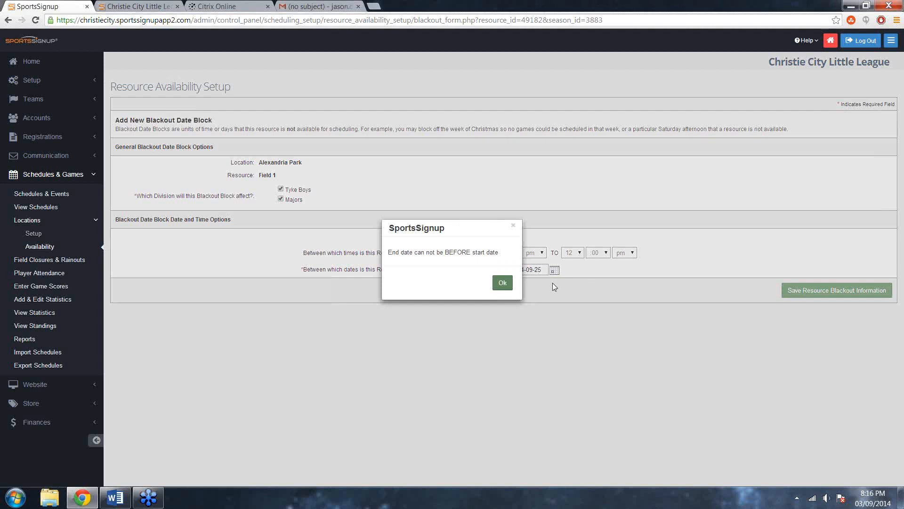
left_click(501, 281)
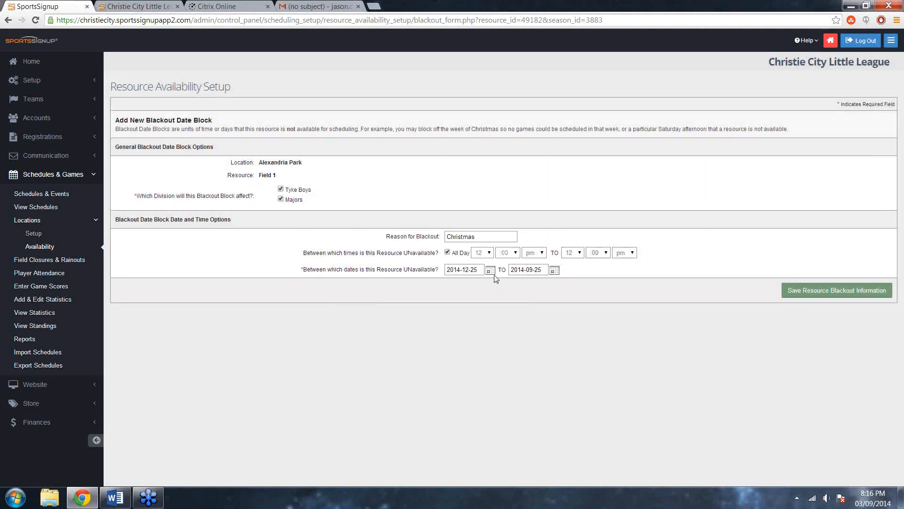
left_click(556, 273)
left_click(603, 285)
double_click(602, 285)
left_click(603, 284)
left_click(517, 285)
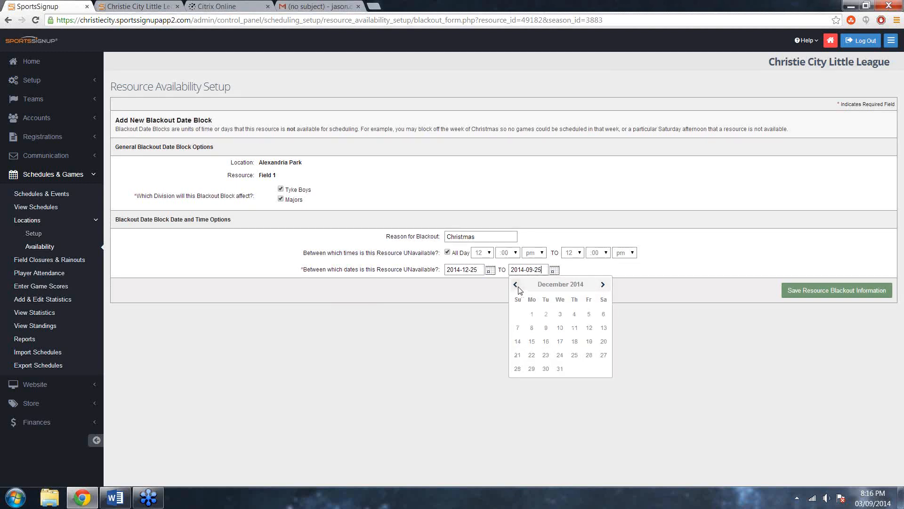
left_click(576, 356)
left_click(824, 293)
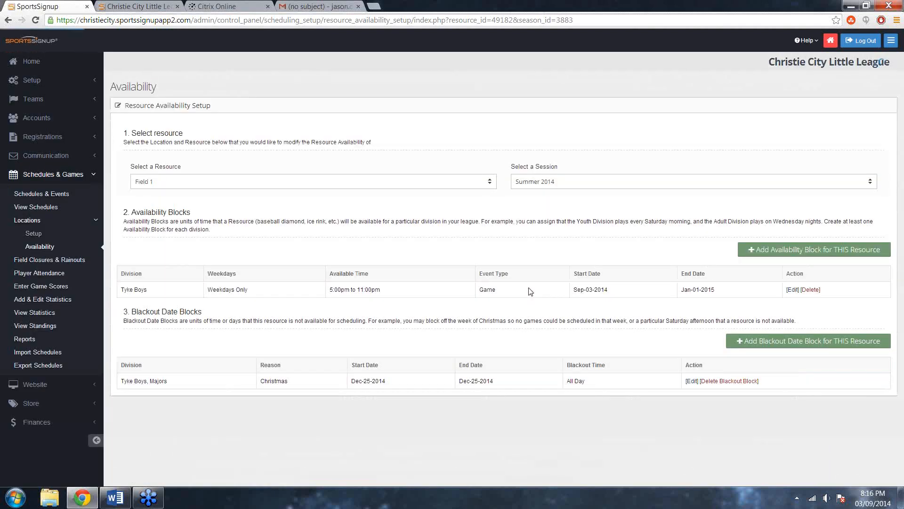
Add a new schedule named "Tyke Boys Regular Season" that applies to the Tyke Boys division.
key("alt+Tab")
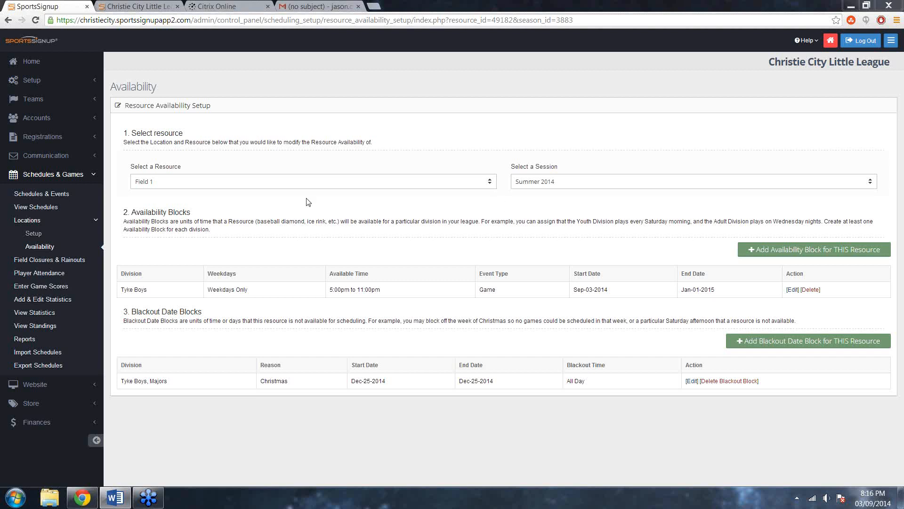
left_click(45, 195)
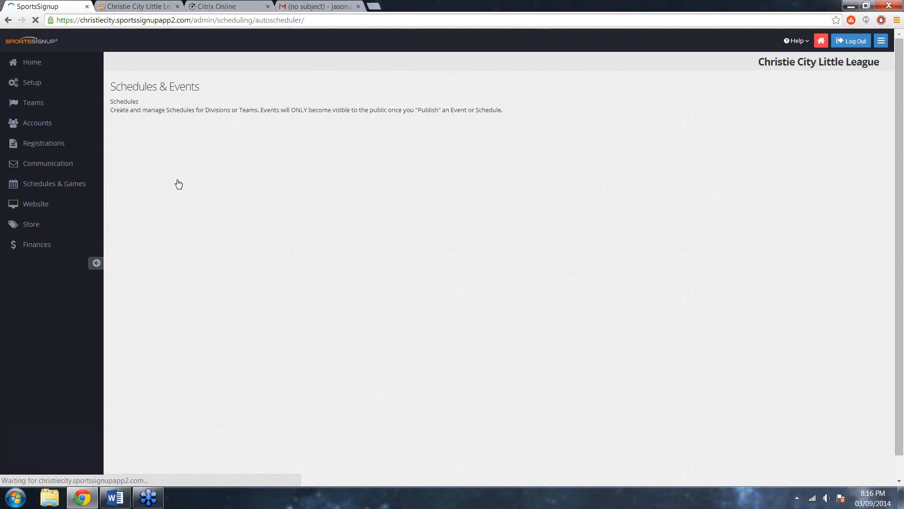
left_click(850, 161)
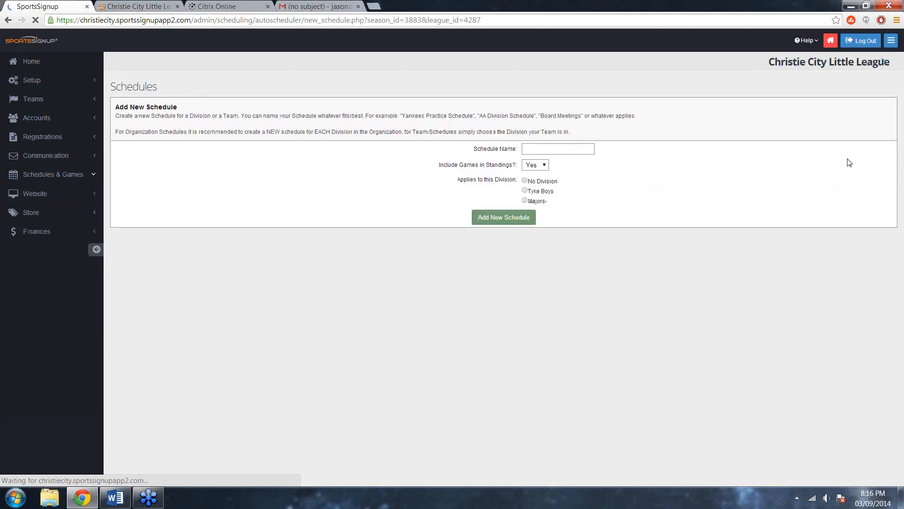
left_click(567, 150)
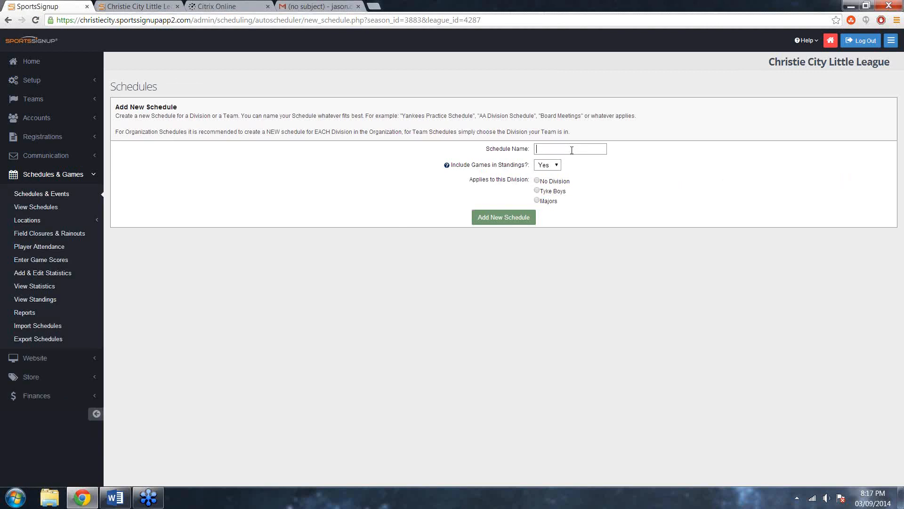
type("yke Boys Regular Season")
left_click(538, 190)
left_click(512, 221)
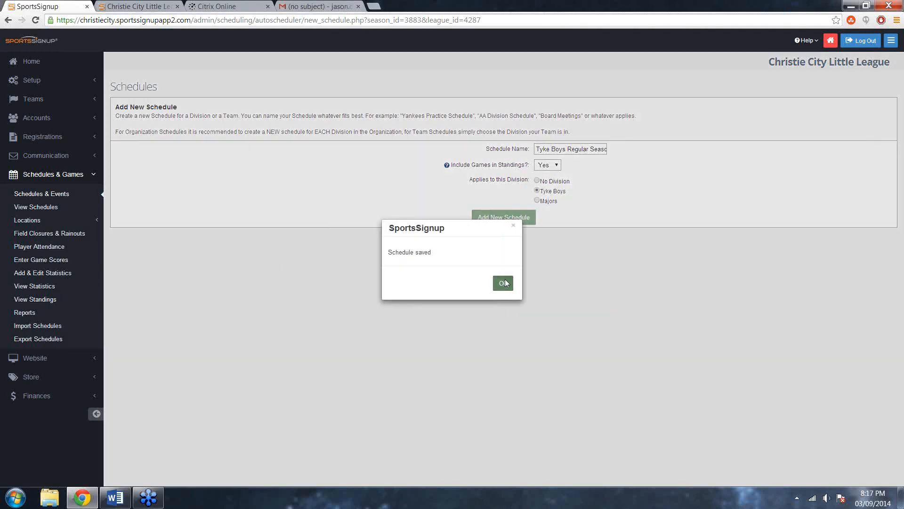
left_click(504, 282)
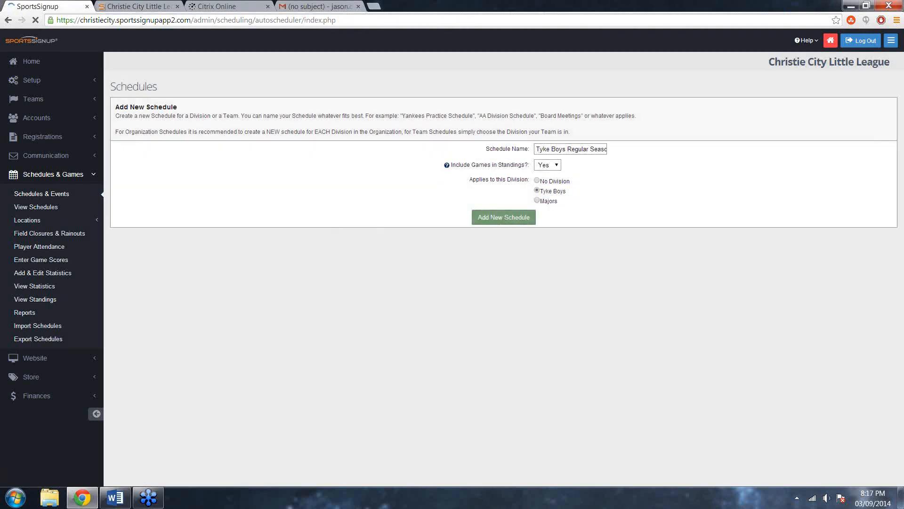
Start auto-scheduling Tyke Boys Regular Season with regular season games in a round robin and continue to the team options.
key("alt+Tab")
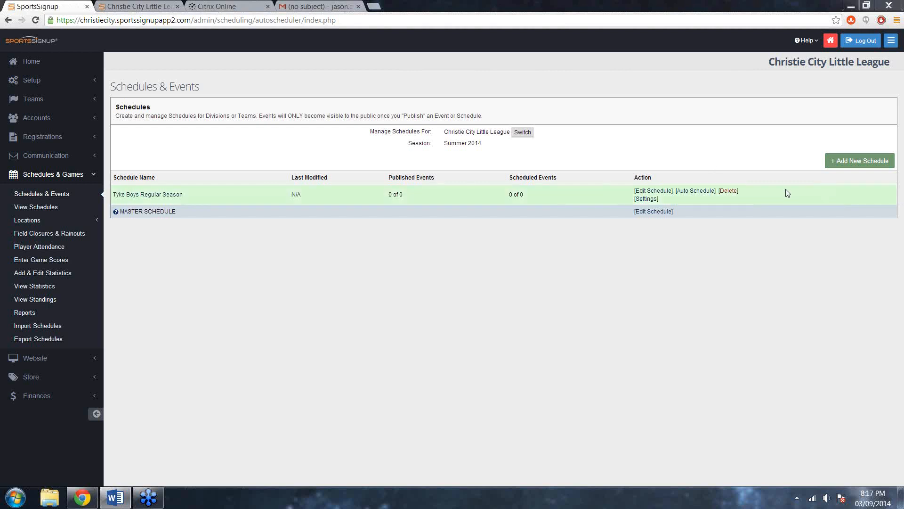
left_click(697, 192)
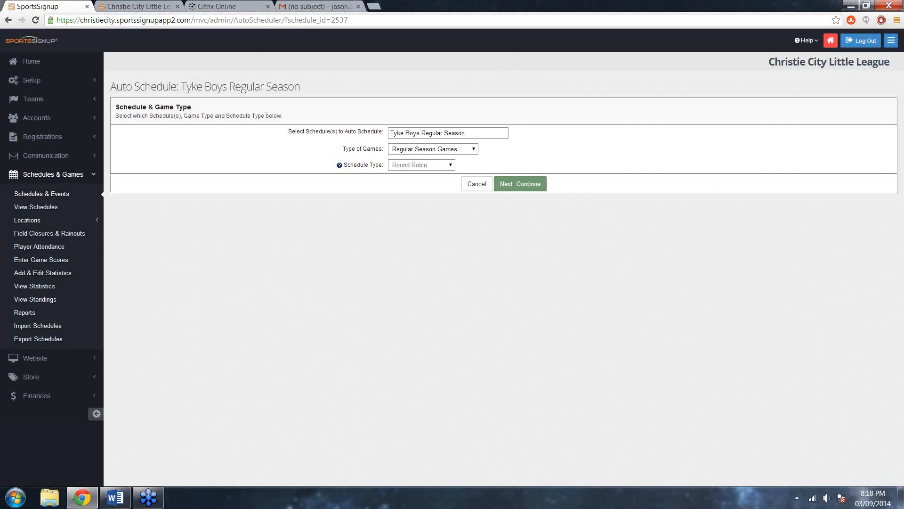
left_click(471, 150)
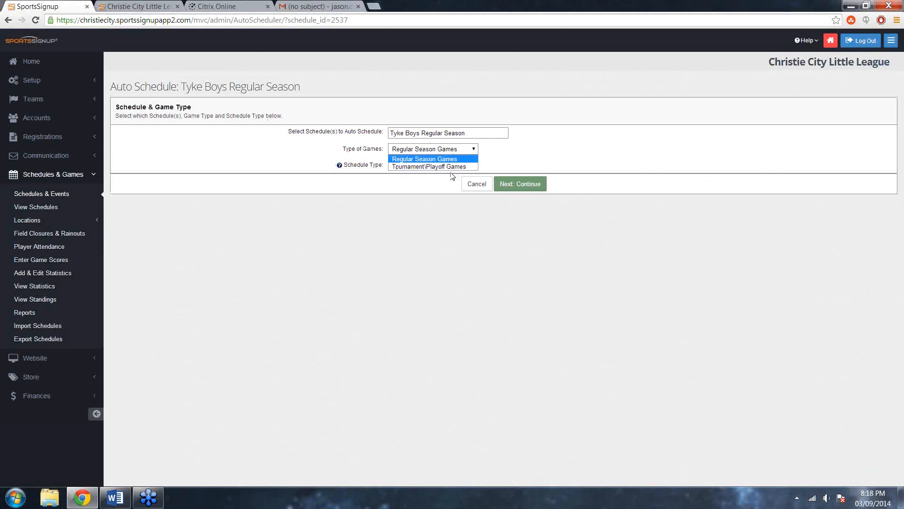
left_click(517, 156)
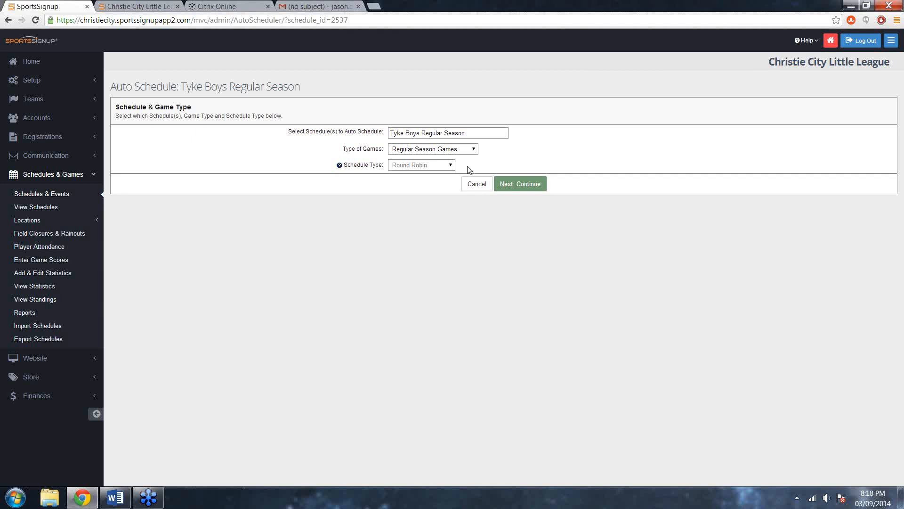
left_click(528, 187)
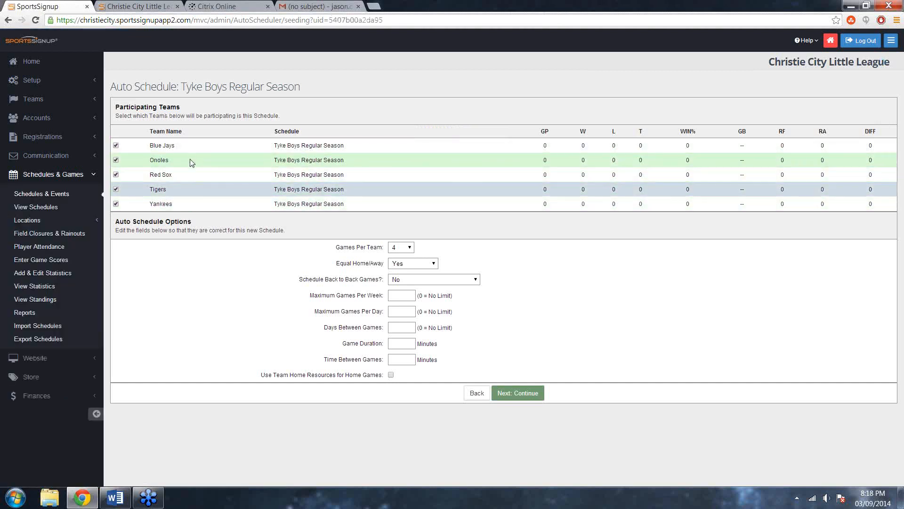
left_click(116, 146)
left_click(116, 146)
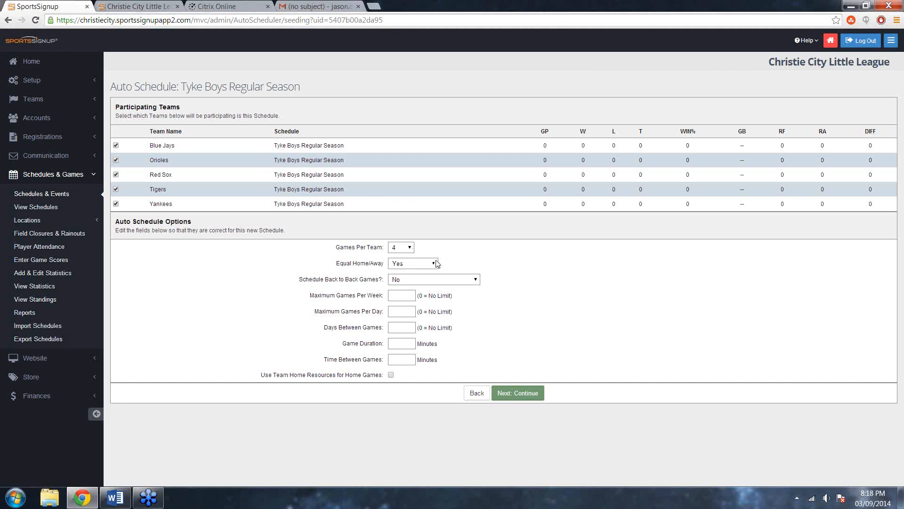
left_click_drag(336, 262, 378, 260)
left_click(524, 267)
Limit games to 1 per week and 1 per day, with 6 days between games and a 60-minute game duration.
left_click(406, 296)
type("1")
left_click(411, 313)
left_click(409, 326)
left_click(395, 359)
type("6+")
left_click(398, 345)
type("60")
left_click_drag(280, 374, 361, 376)
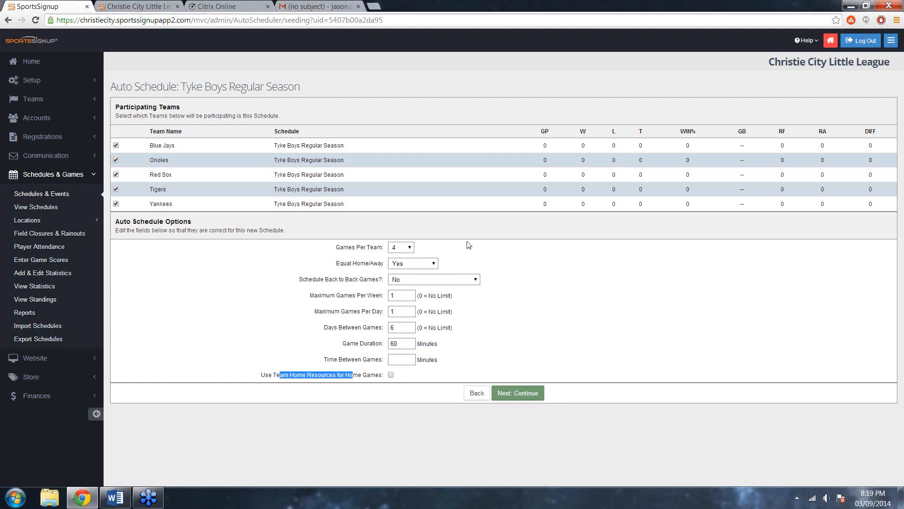
Continue to the preview, create and auto-schedule the Tyke Boys games, and return to the schedules list.
left_click(518, 393)
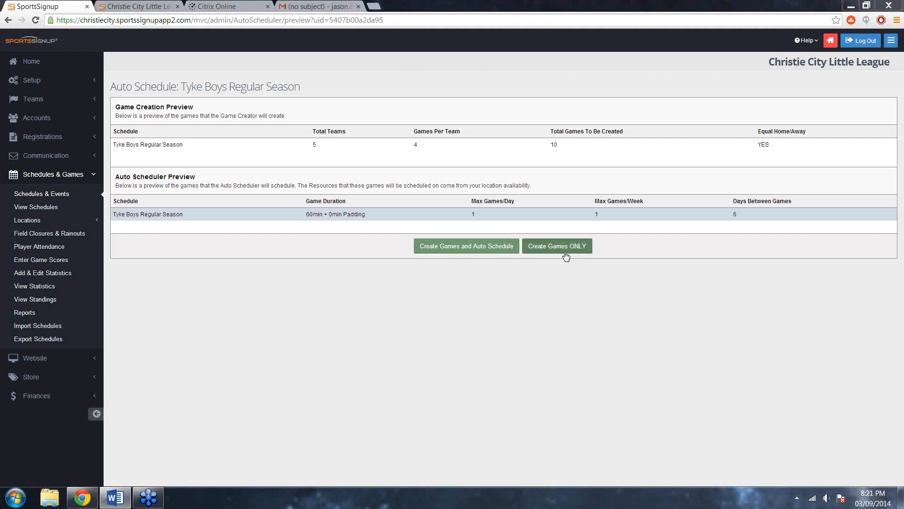
left_click(468, 249)
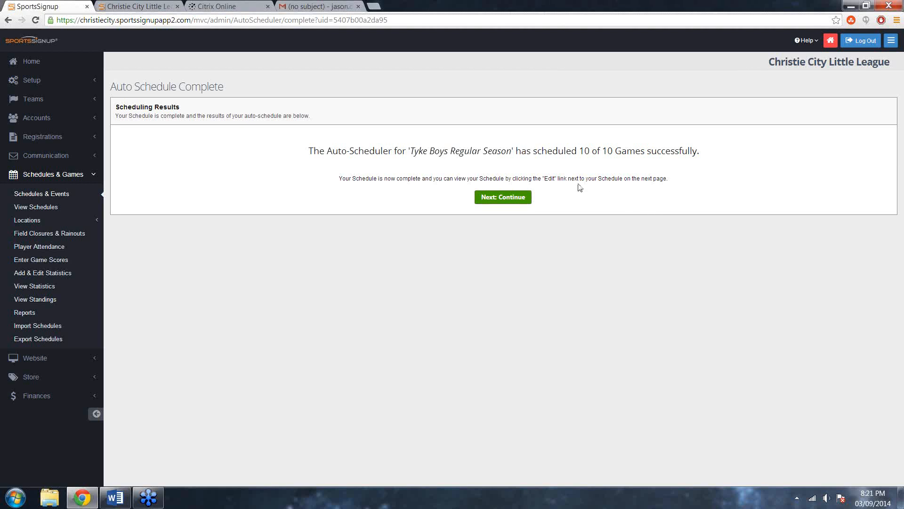
left_click(511, 203)
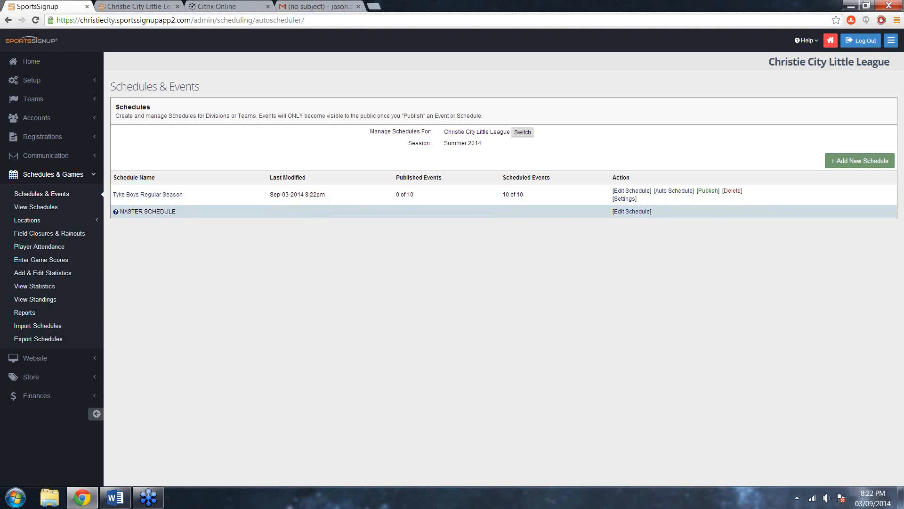
Publish the Tyke Boys Regular Season schedule and confirm making it public.
key("alt+Tab")
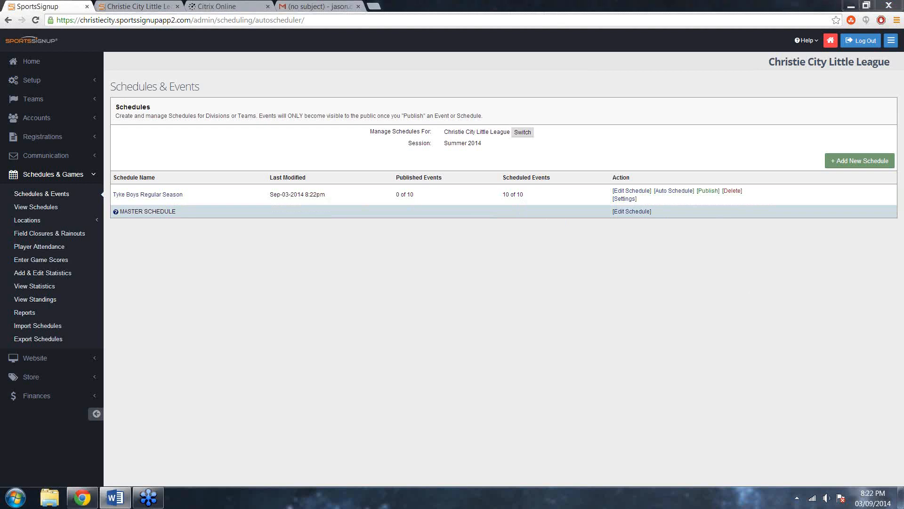
left_click(712, 195)
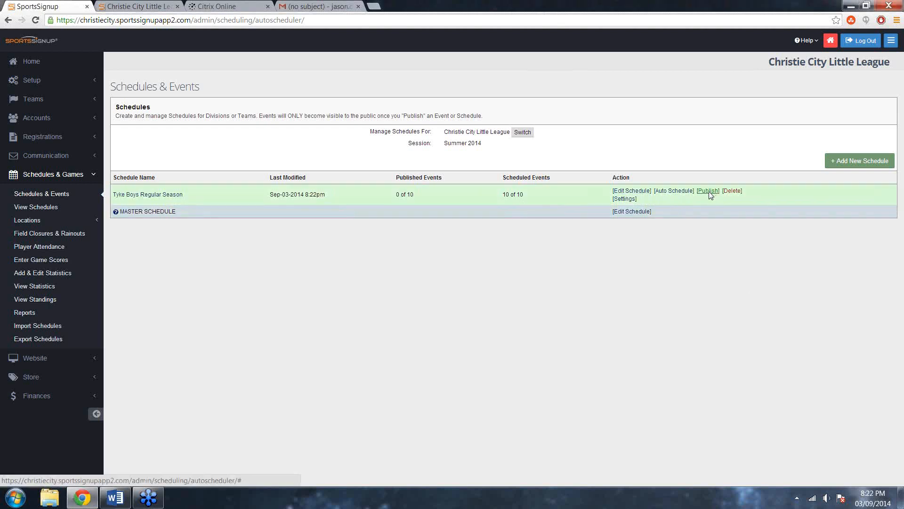
left_click(707, 191)
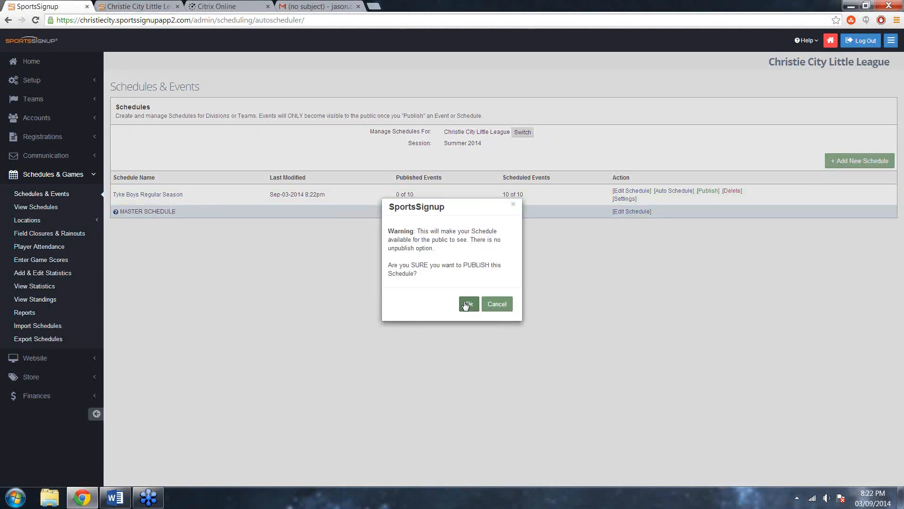
left_click(468, 304)
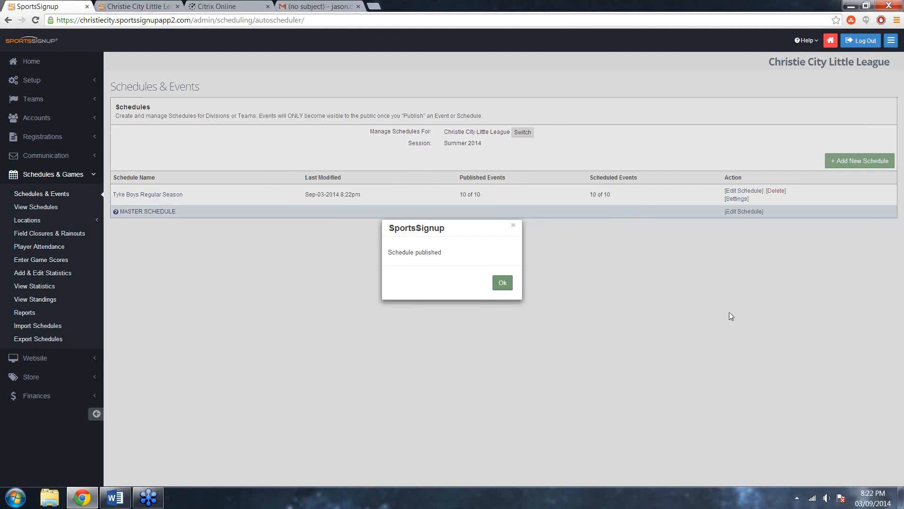
left_click(503, 283)
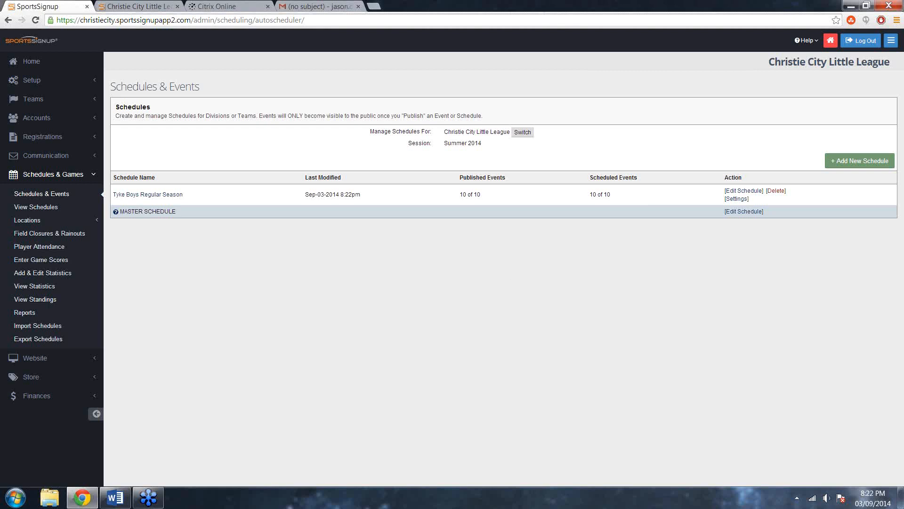
View the Tyke Boys games in the public league site's schedule calendar and check a game's location details.
left_click(129, 9)
left_click(433, 142)
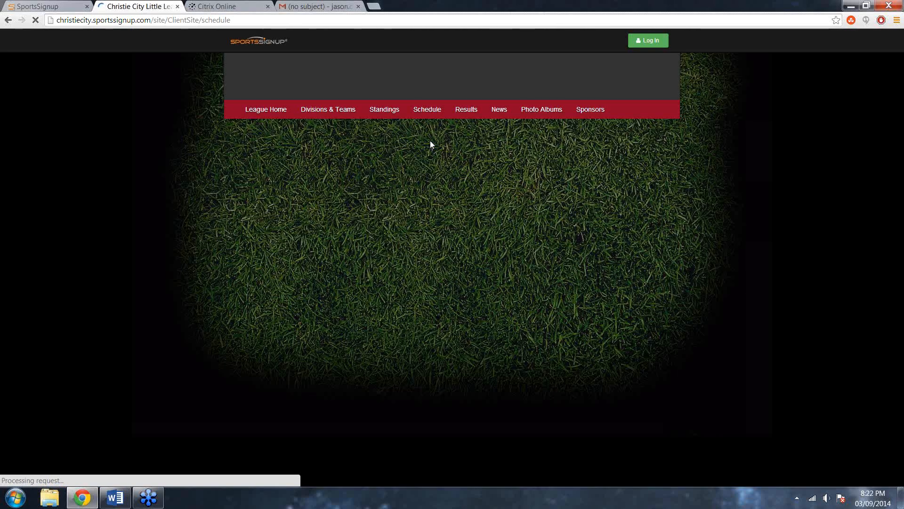
left_click(315, 232)
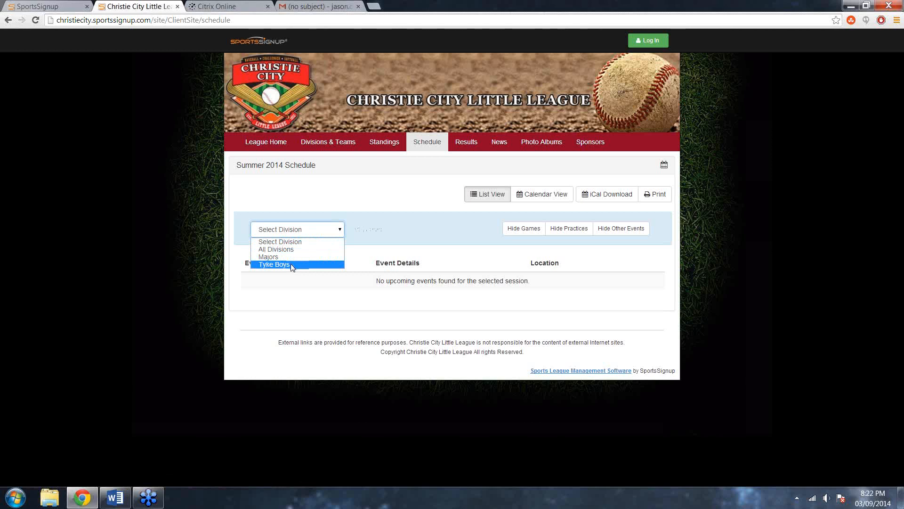
left_click(292, 264)
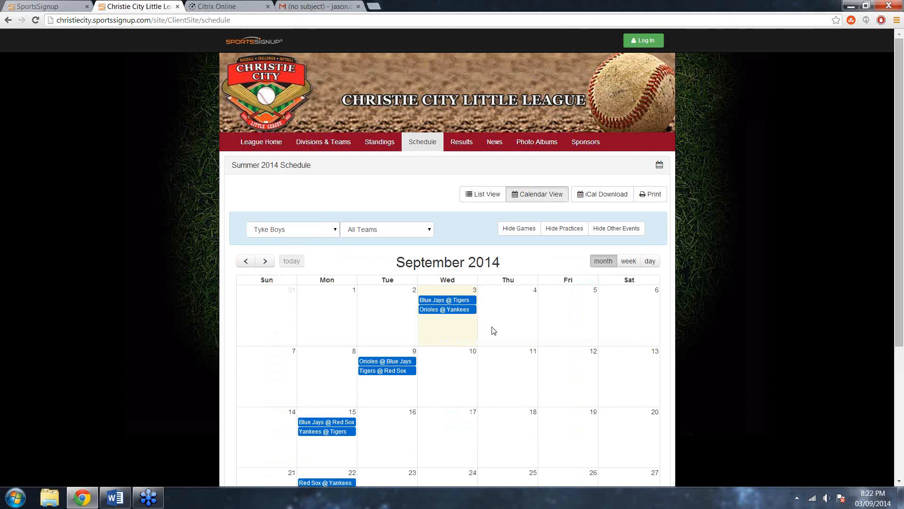
scroll(493, 330, "down", 2)
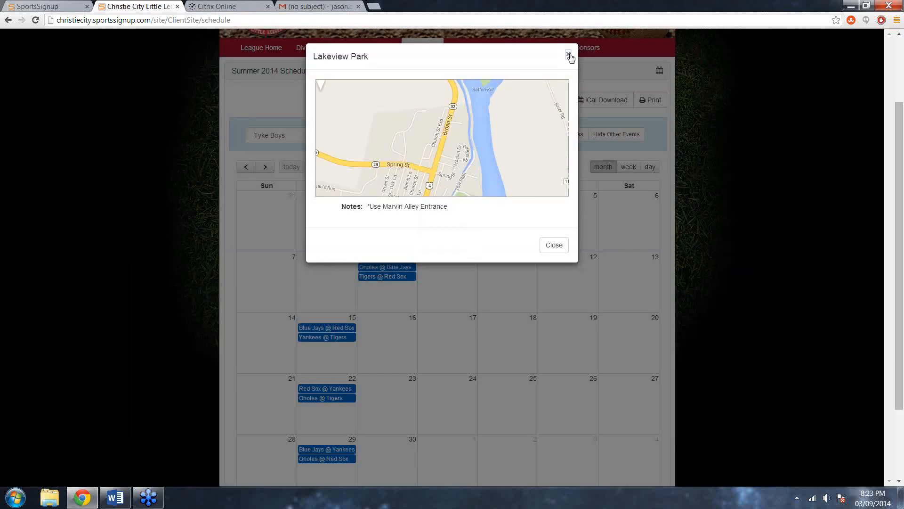
left_click(567, 57)
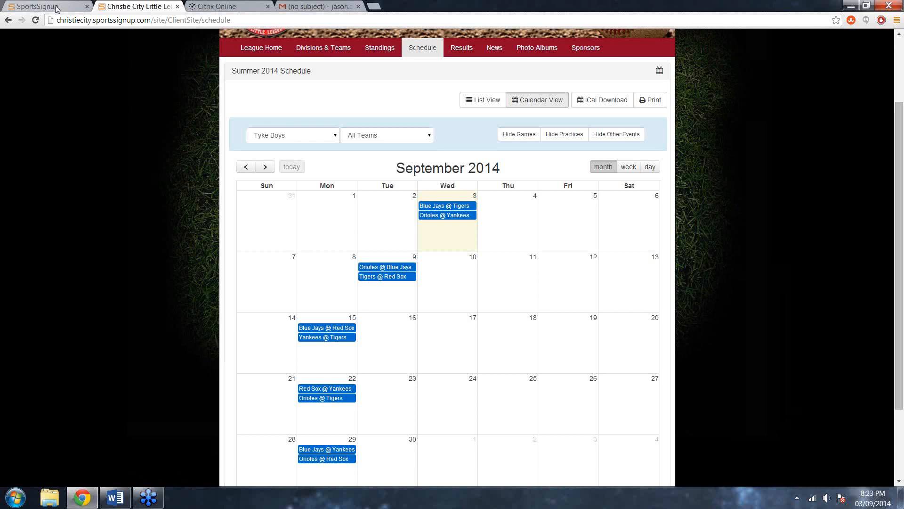
Open the Blue Jays team site from the Tyke Boys division and view its schedule calendar and iCal download option.
left_click(56, 8)
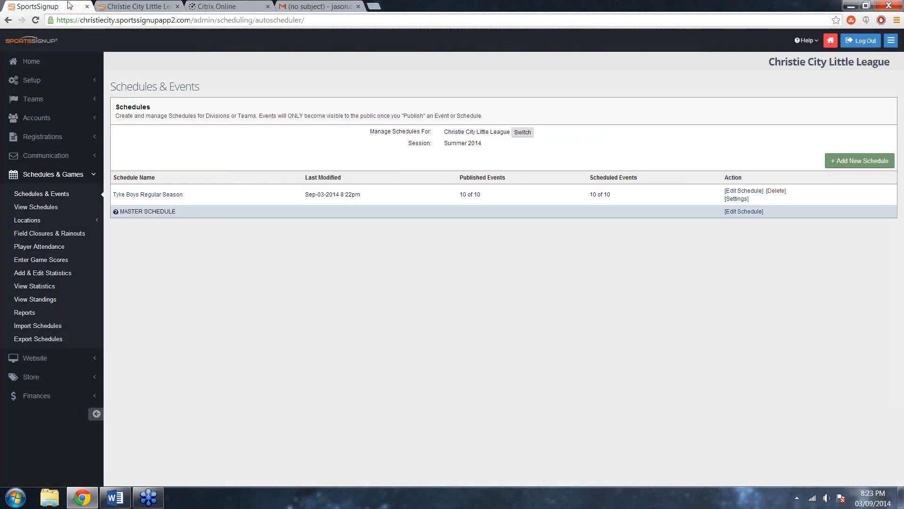
left_click(140, 8)
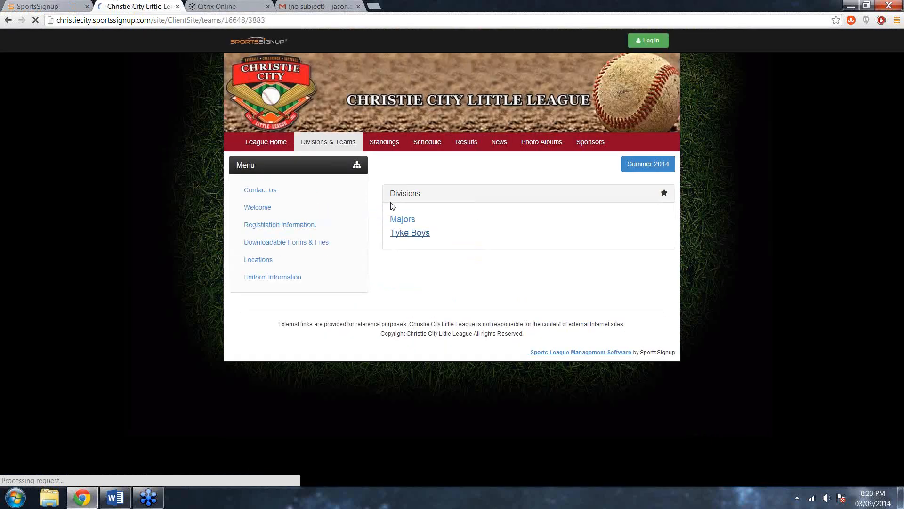
left_click(404, 200)
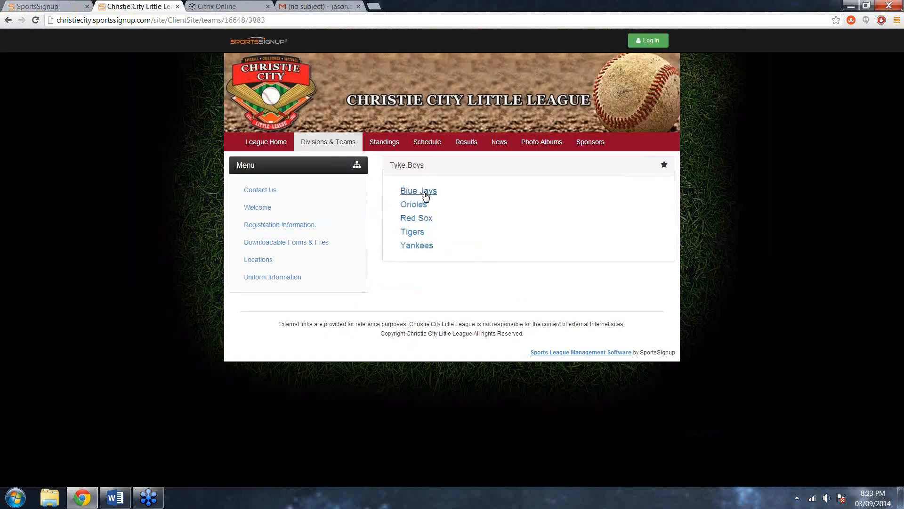
left_click(425, 195)
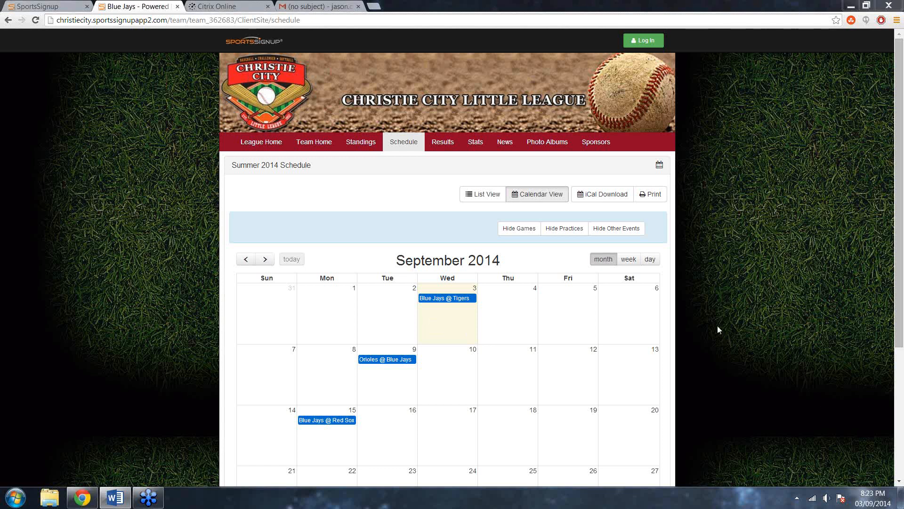
right_click(608, 196)
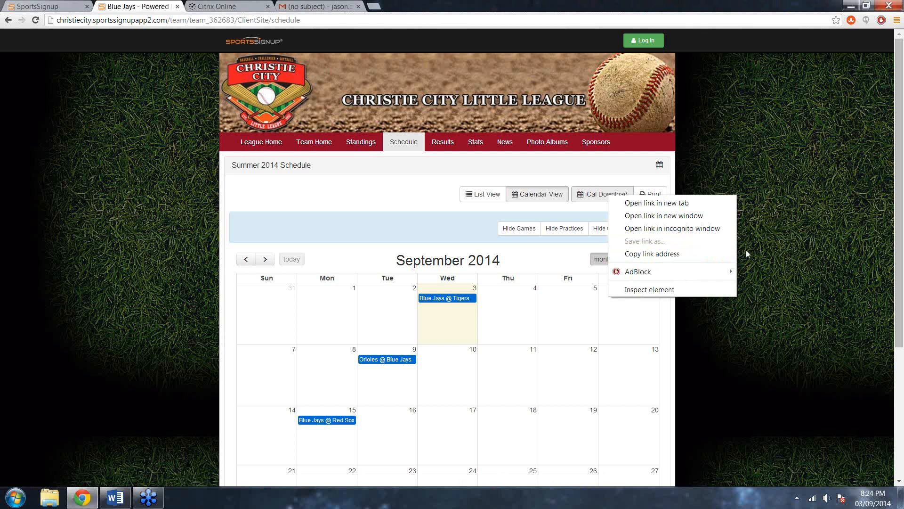
left_click(814, 209)
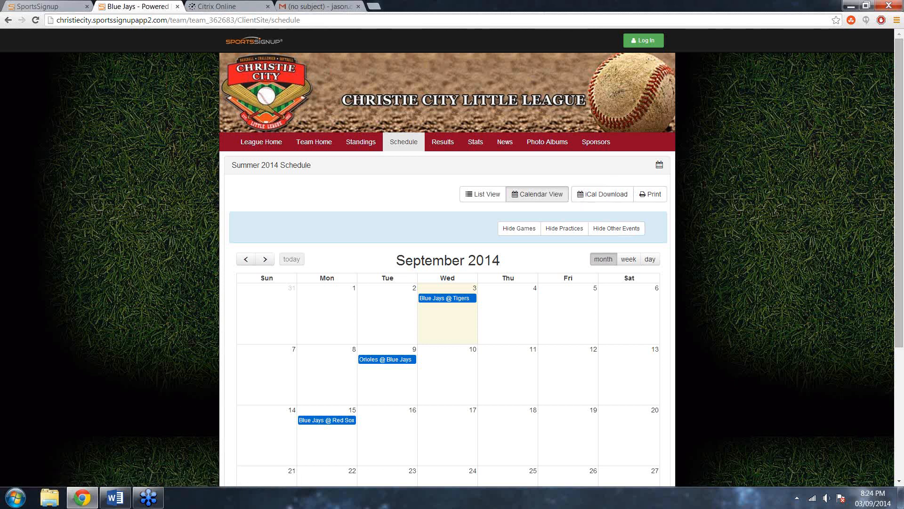
Return to the league administration site and open the Tyke Boys Regular Season schedule for editing.
left_click(49, 6)
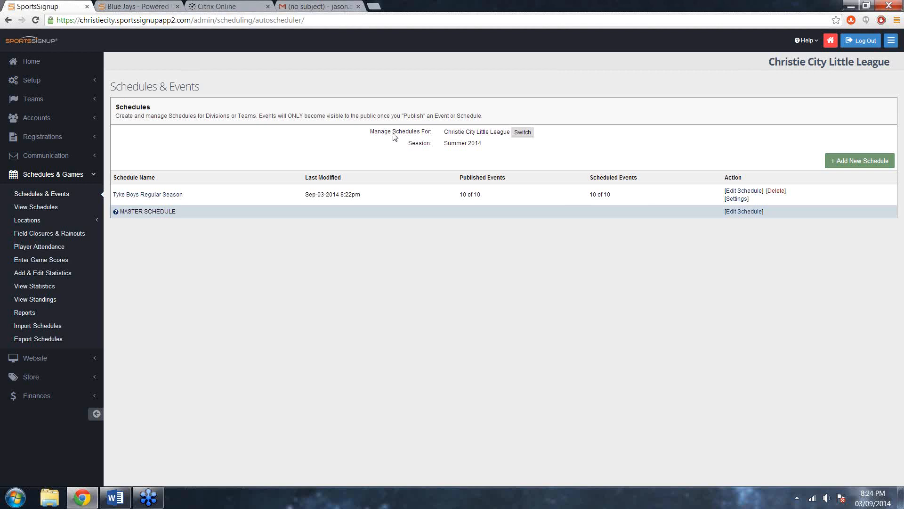
key("alt+Tab")
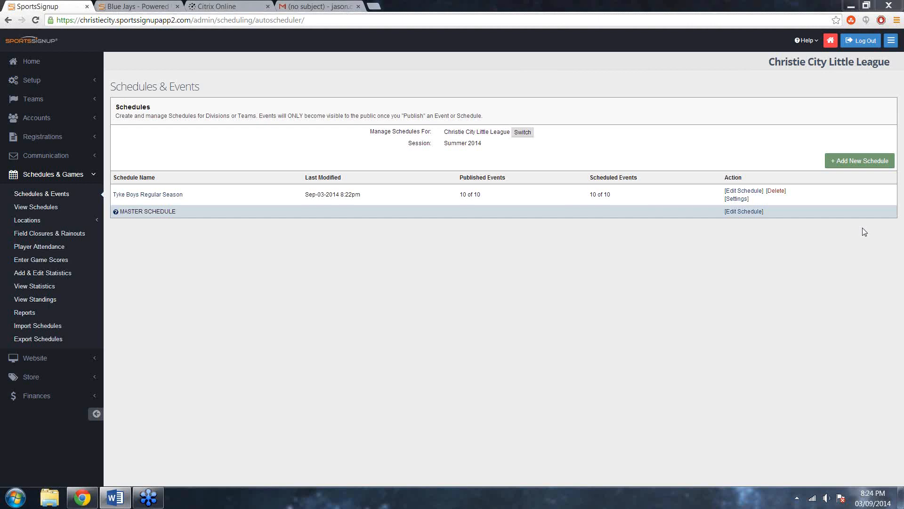
left_click(743, 193)
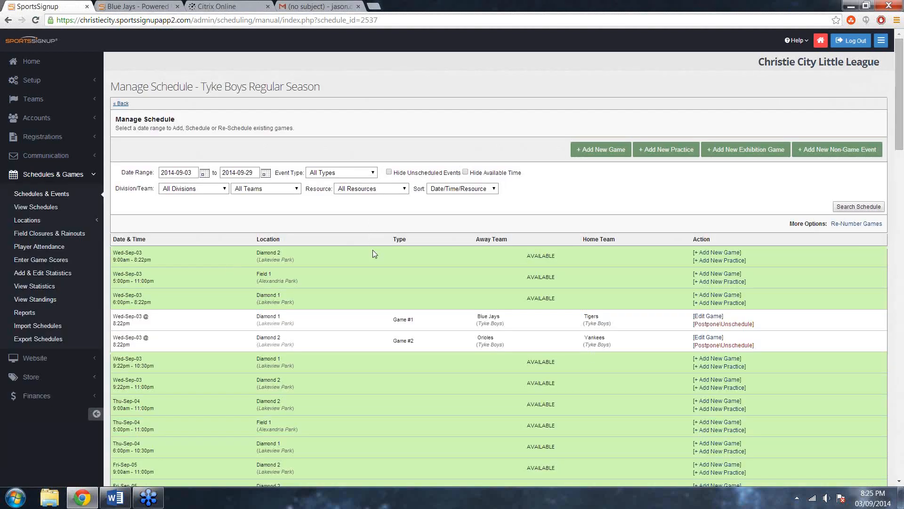
scroll(373, 251, "down", 2)
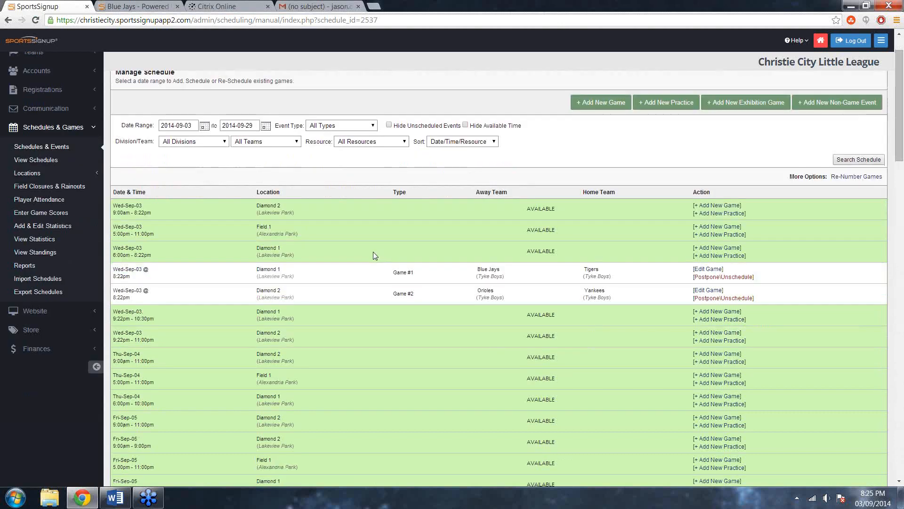
scroll(385, 281, "up", 2)
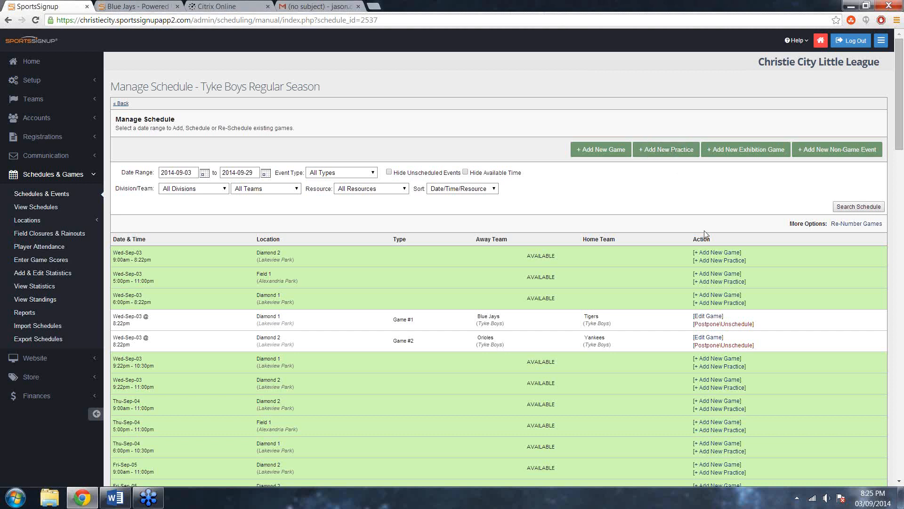
Start a new game from the first available September 3 slot, with Blue Jays as the away team and Diamond 1 as the resource.
left_click(724, 254)
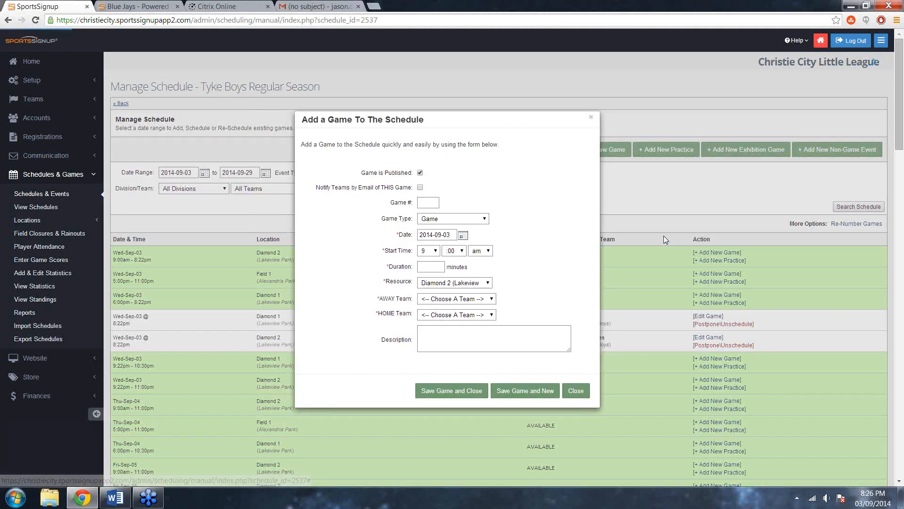
left_click(454, 299)
left_click(451, 348)
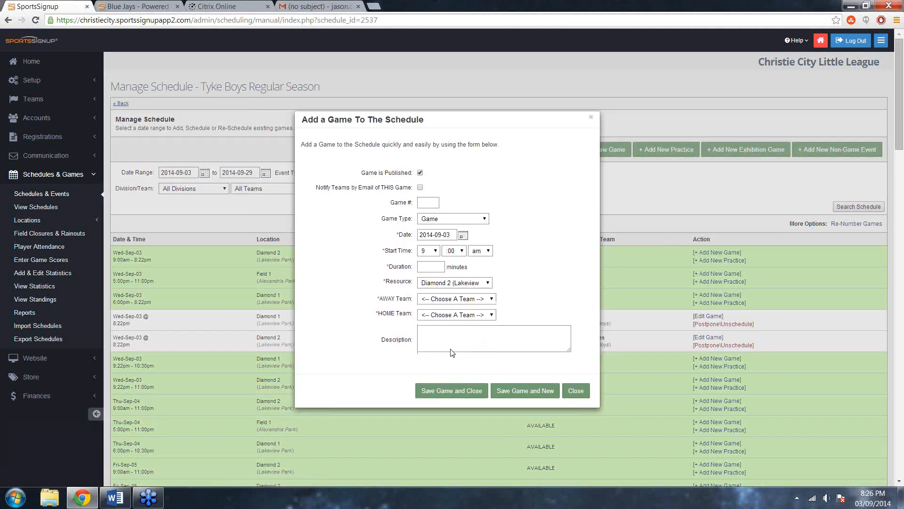
left_click_drag(468, 115, 606, 98)
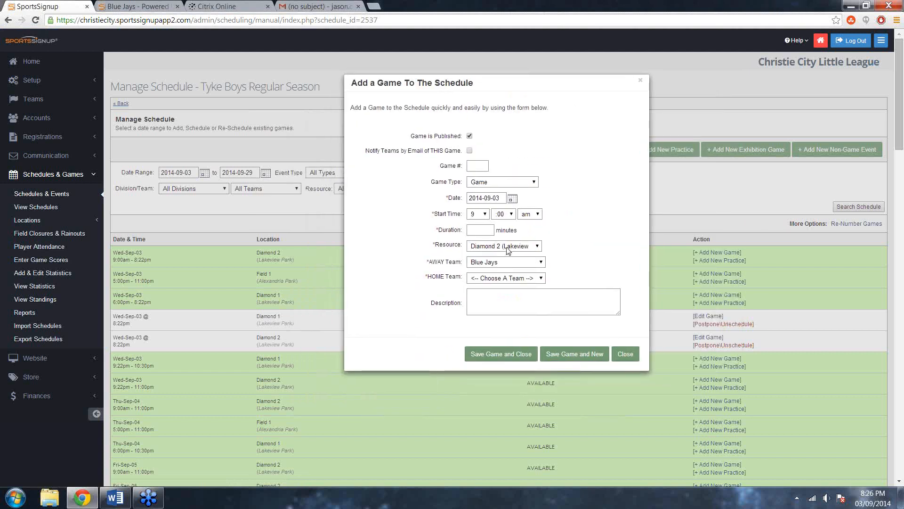
left_click(502, 246)
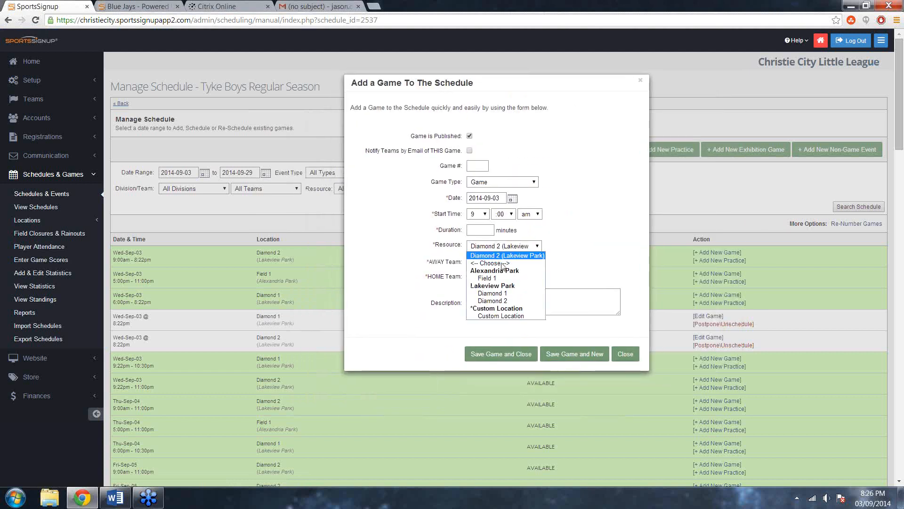
left_click(505, 293)
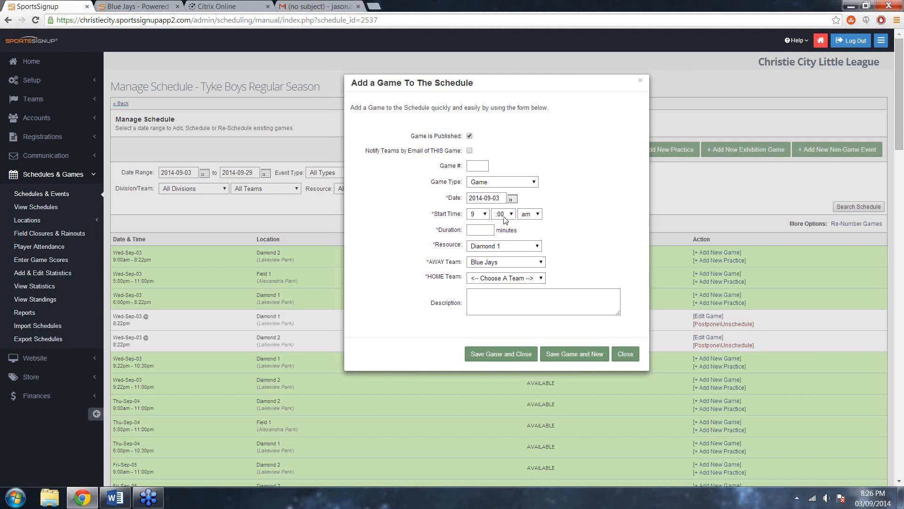
Set the new game's start time to 8:00 pm.
left_click(484, 216)
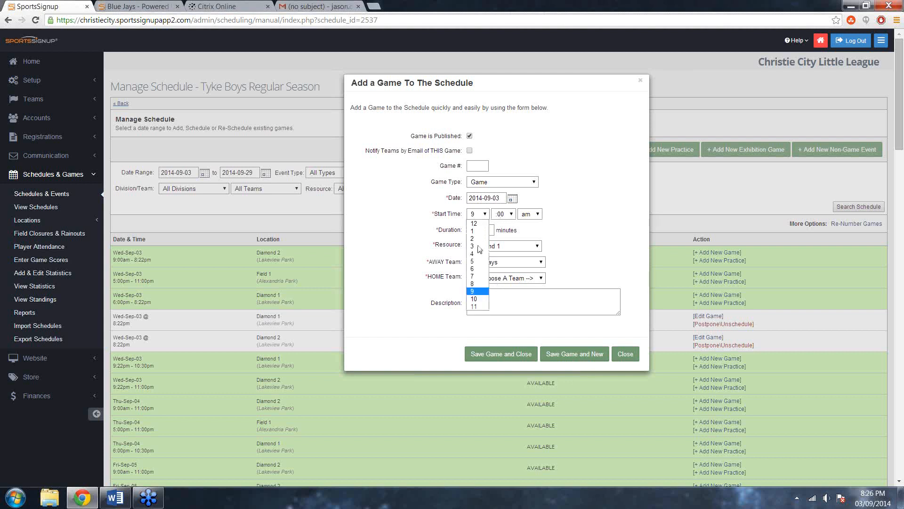
left_click(472, 284)
left_click(535, 216)
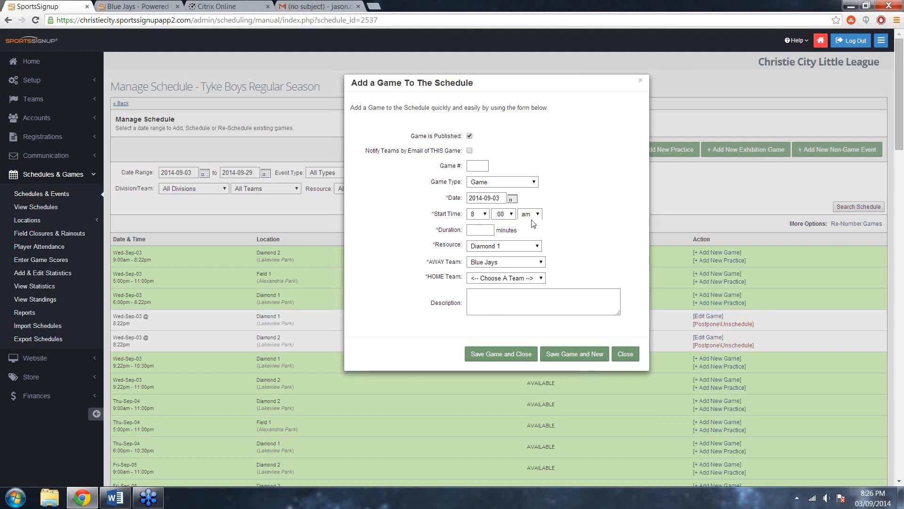
left_click(530, 233)
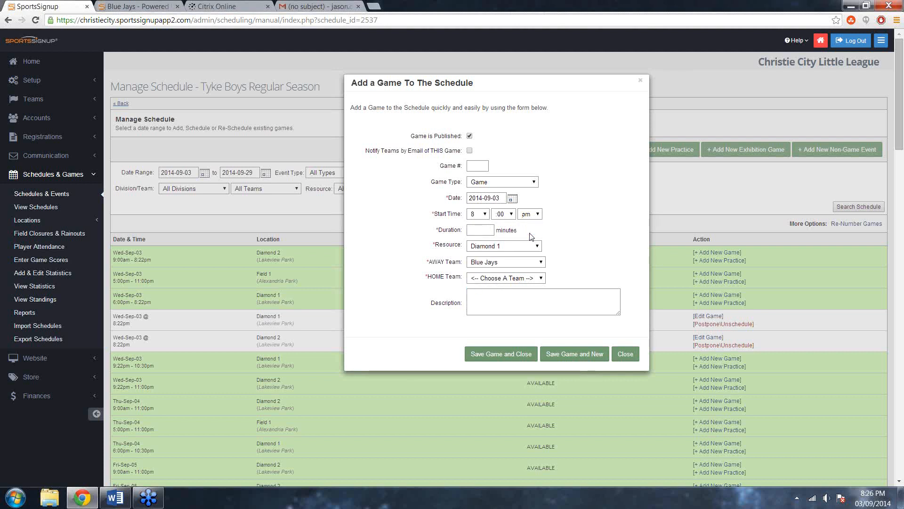
Choose Orioles as the home team, set the duration to 60 minutes, and submit the game, closing any conflict warning.
left_click(507, 281)
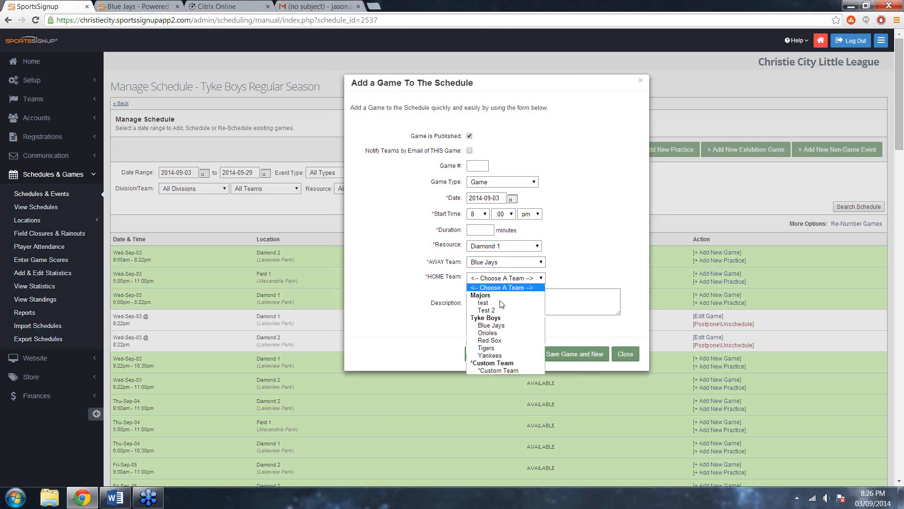
left_click(496, 336)
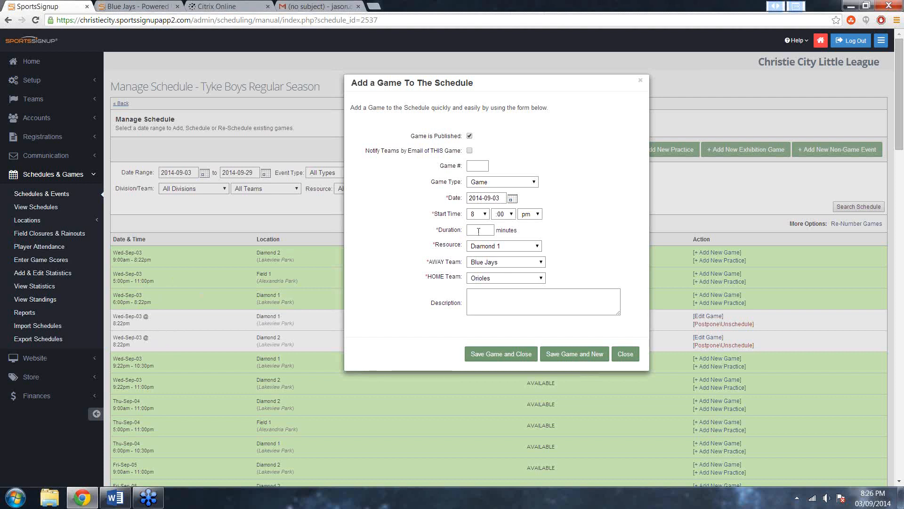
left_click(478, 231)
type("60")
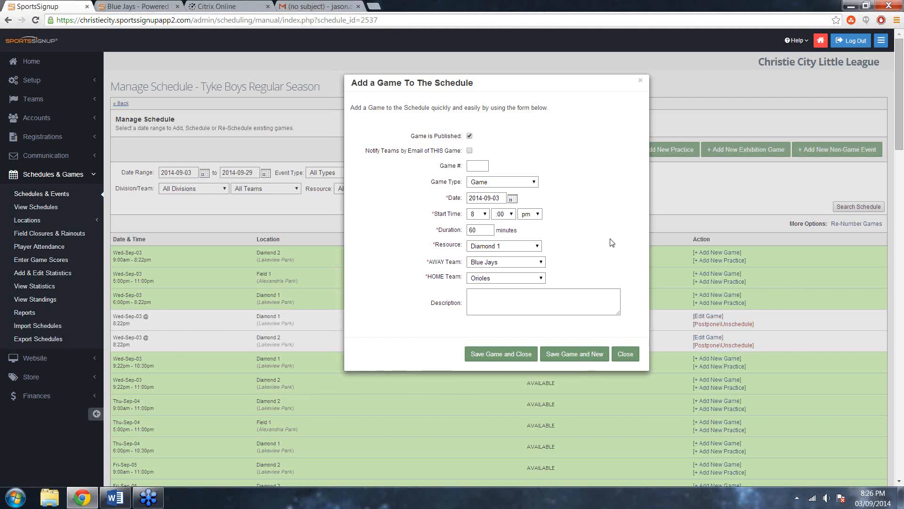
key("Return")
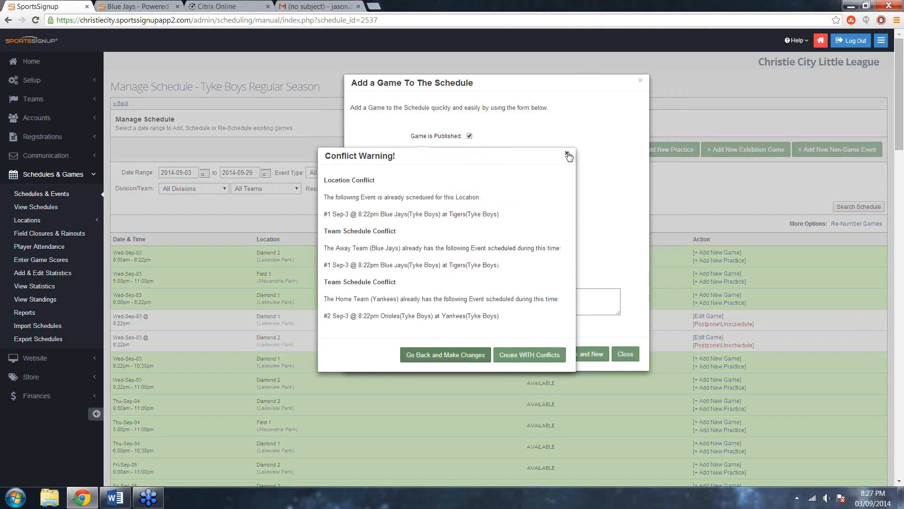
left_click(567, 155)
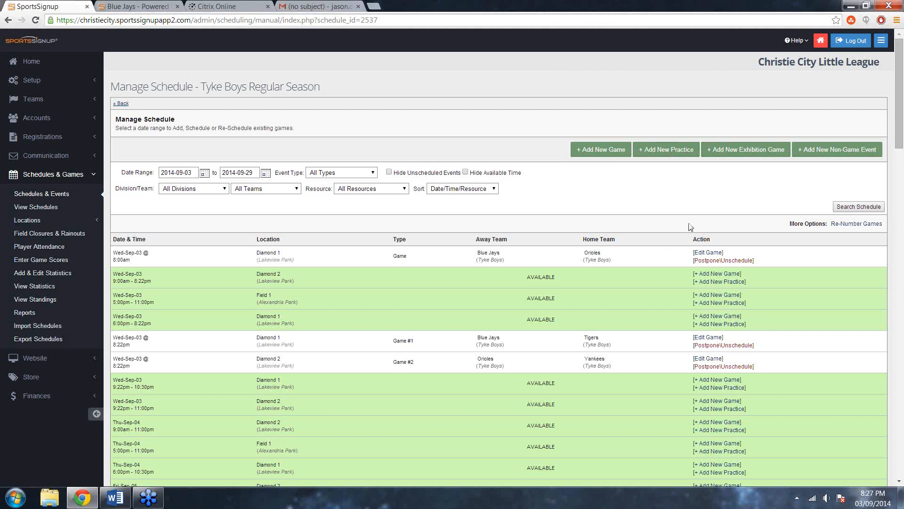
View the edit form of game #1, Blue Jays at Tigers, and close it.
left_click(712, 337)
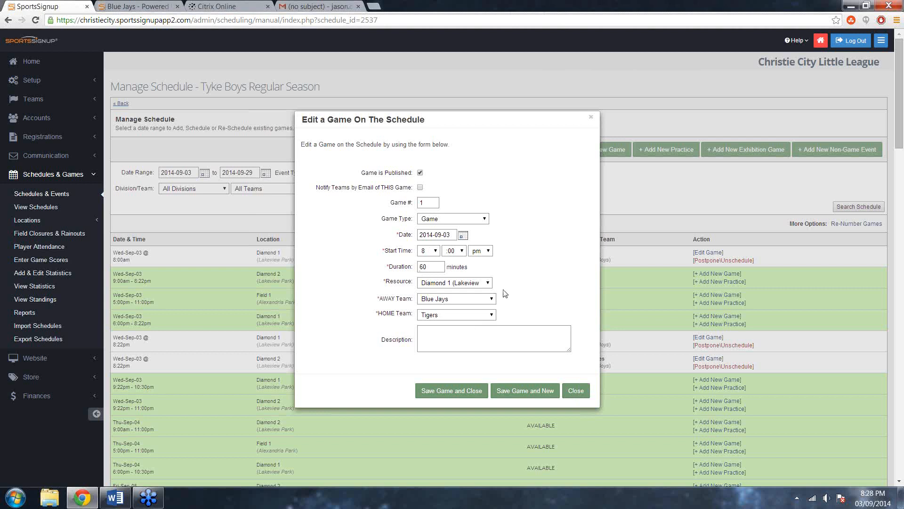
left_click(647, 286)
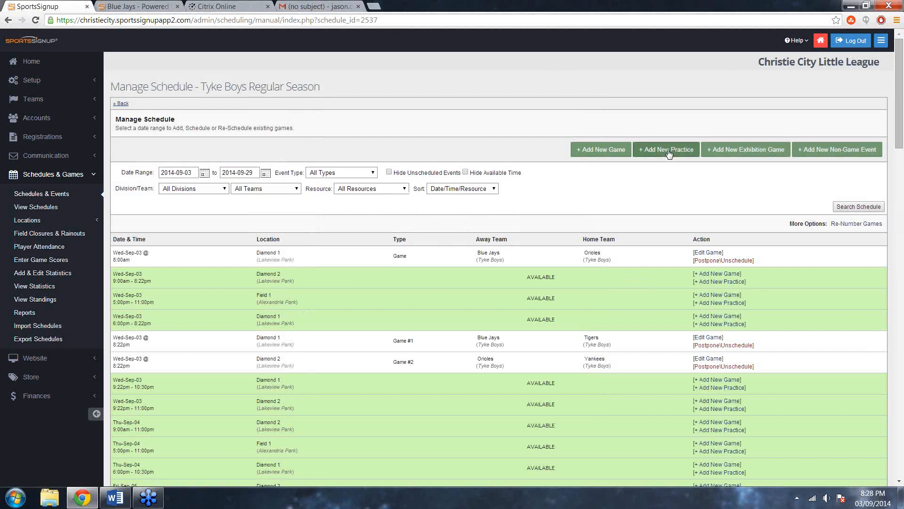
Start a new Blue Jays practice from the September 3 Diamond 2 slot and mark it as recurring.
left_click(725, 282)
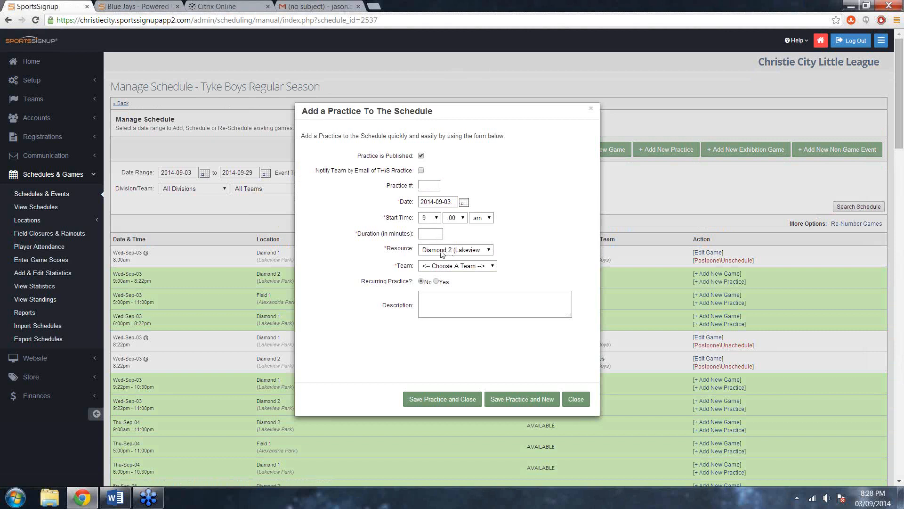
left_click(450, 266)
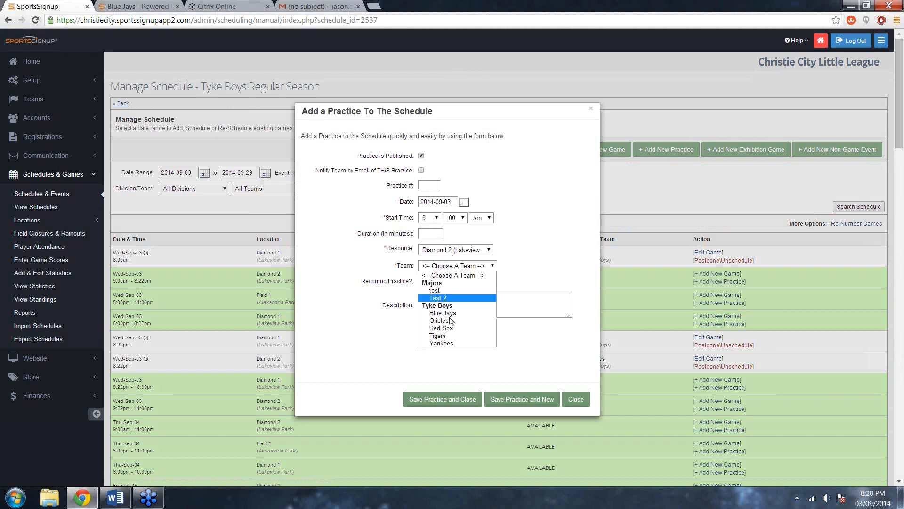
left_click(453, 313)
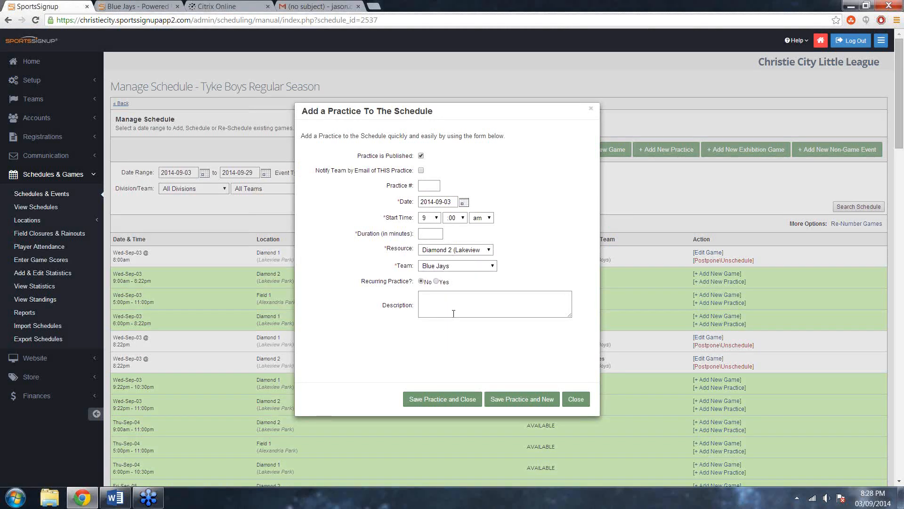
left_click(437, 282)
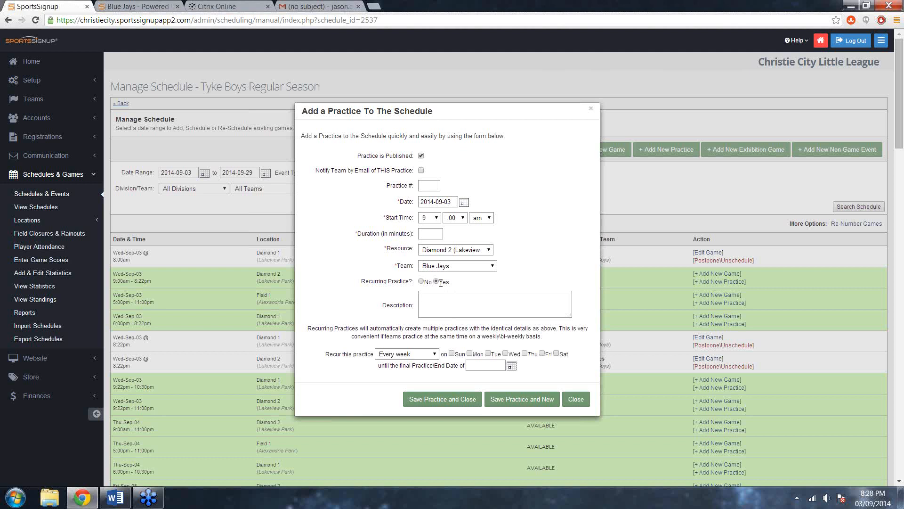
Keep the practice date at 2014-09-03 and set it to recur every third week until 2014-12-31.
left_click(465, 203)
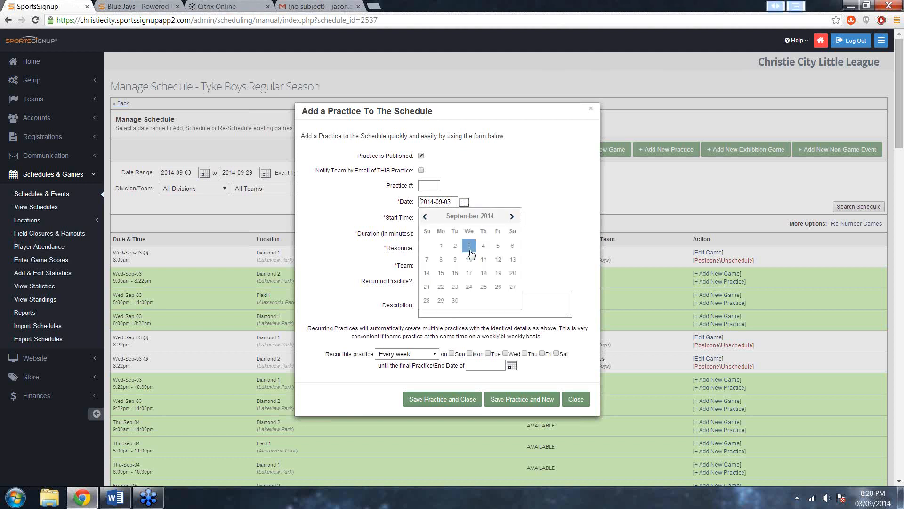
left_click(470, 251)
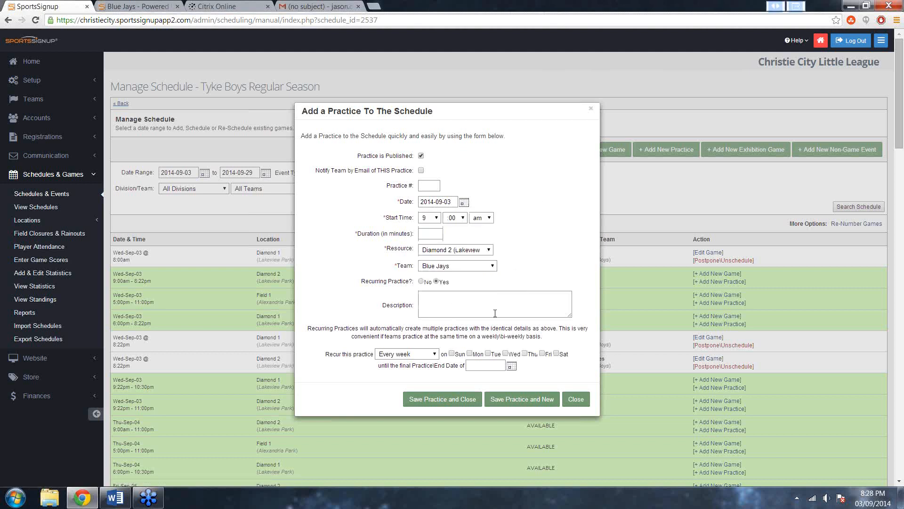
left_click(434, 354)
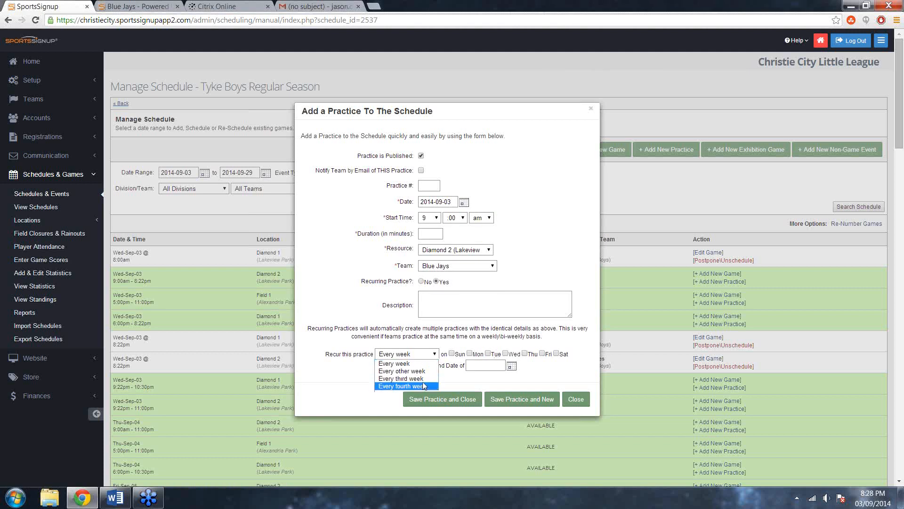
left_click(422, 378)
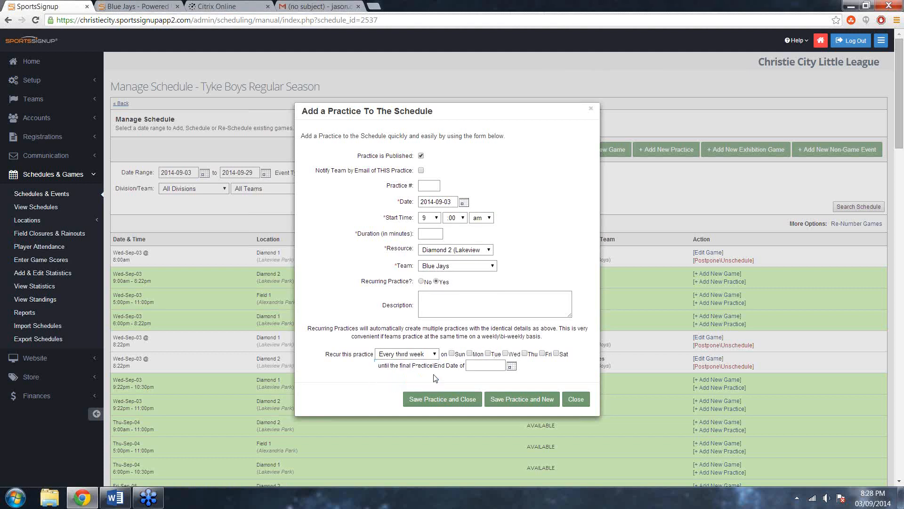
left_click(511, 367)
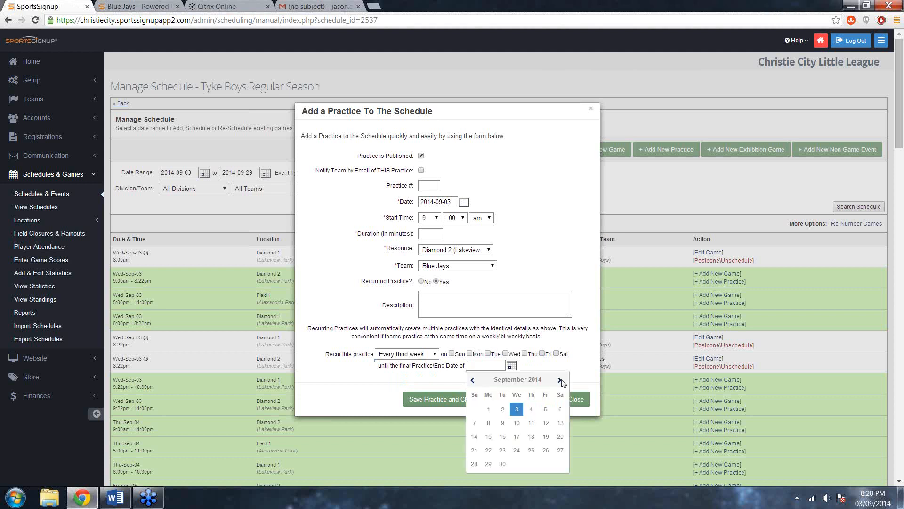
left_click(560, 379)
left_click(560, 380)
left_click(560, 380)
left_click(517, 464)
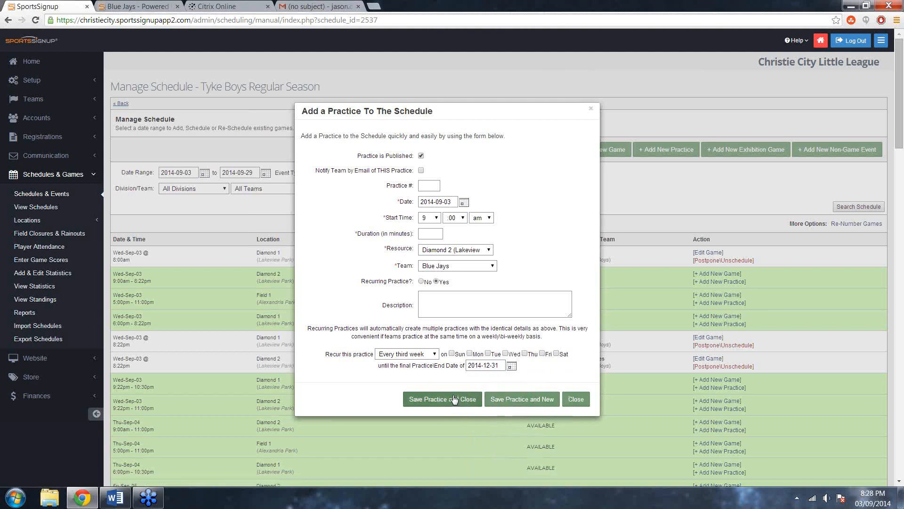
Set the practice duration to 25 minutes and save the practice, closing the form.
left_click(435, 234)
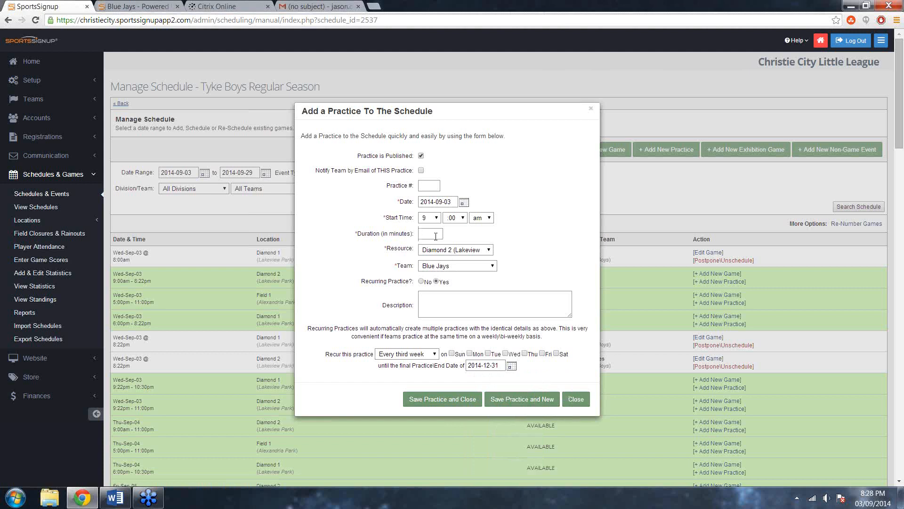
type("25")
left_click(459, 400)
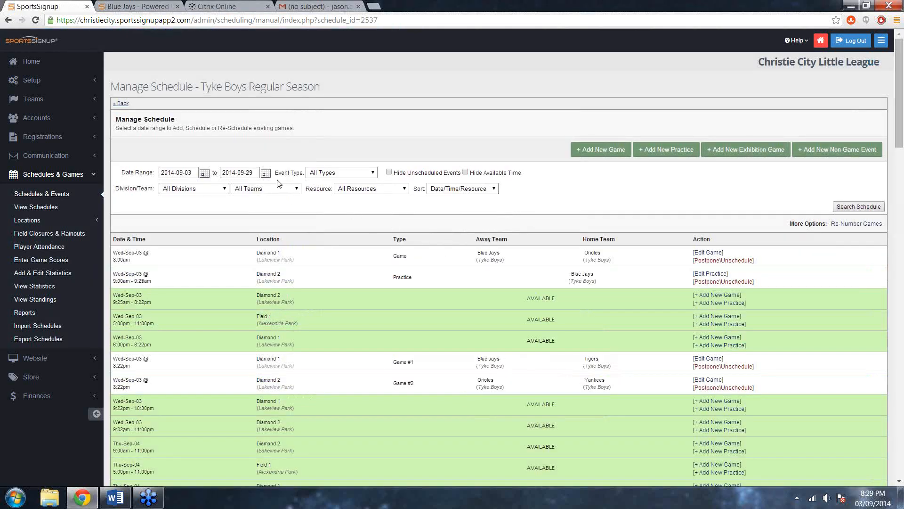
Filter the schedule to practices through 2014-12-31 with available time hidden, and search.
left_click(334, 172)
left_click(266, 175)
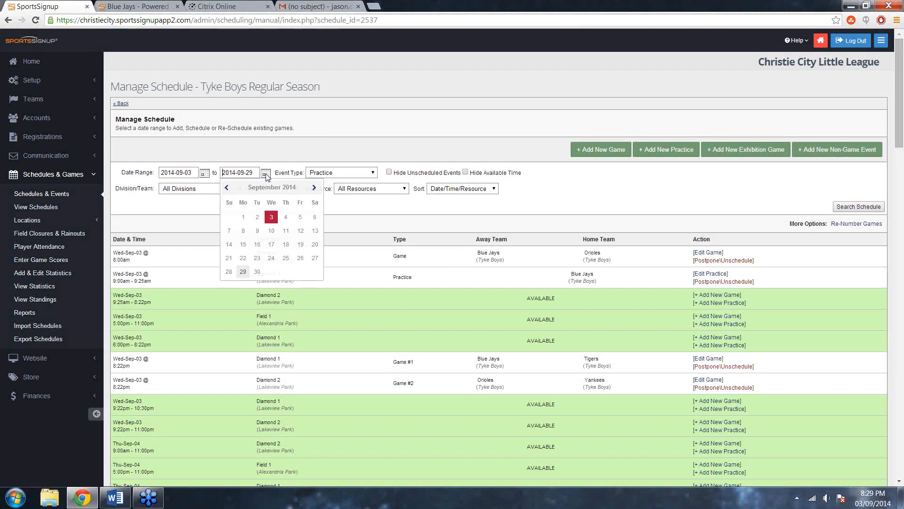
left_click(314, 188)
left_click(315, 188)
left_click(315, 188)
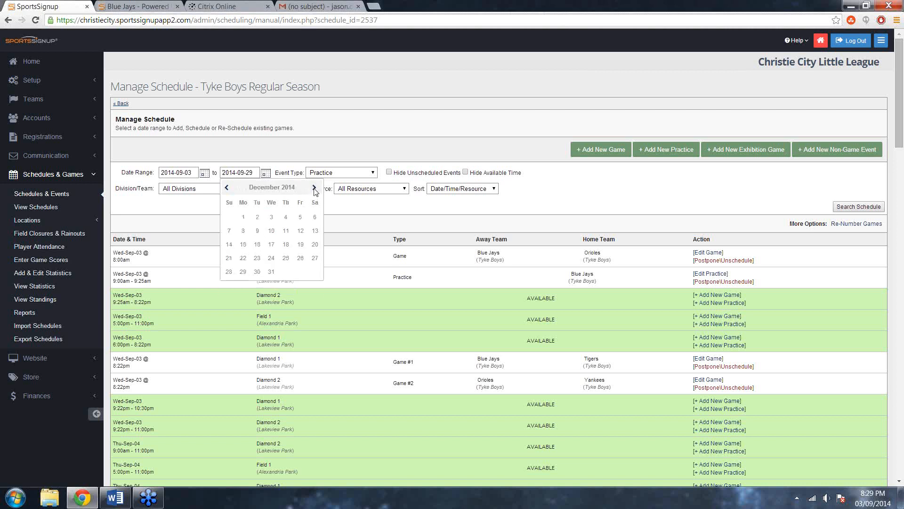
left_click(271, 271)
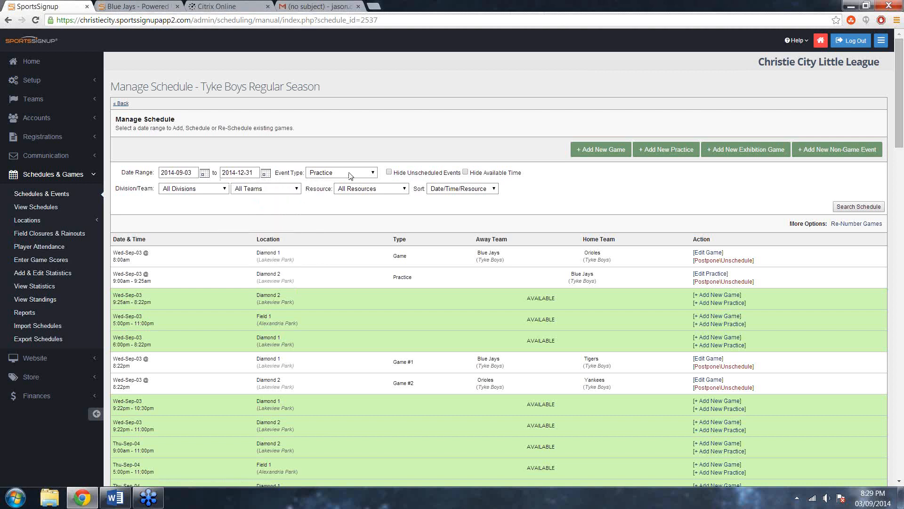
left_click(466, 173)
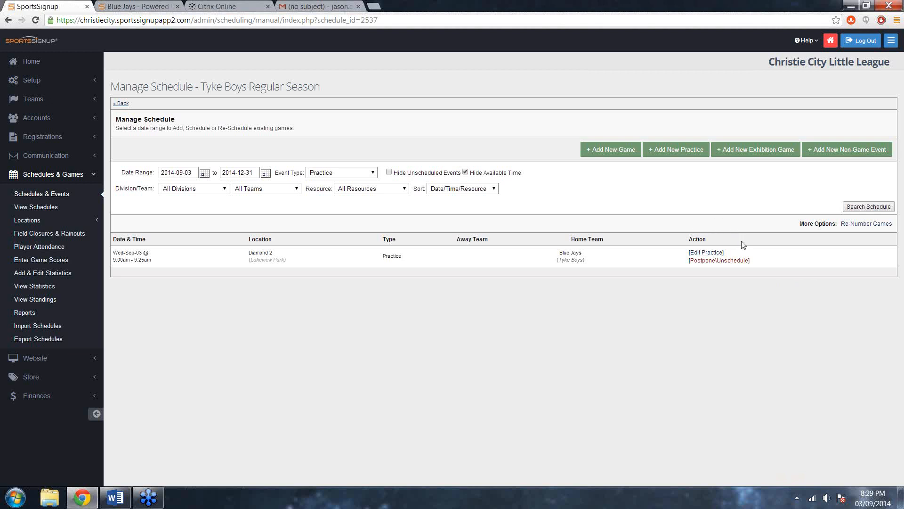
Reset the event type filter to All Types and search the schedule again.
left_click(346, 174)
left_click(349, 195)
left_click(338, 174)
left_click(332, 182)
left_click(862, 208)
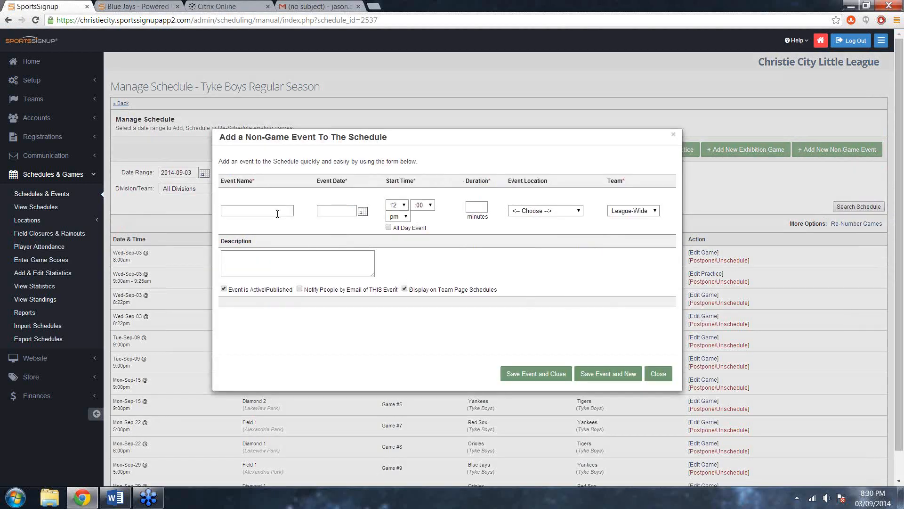
Name the new non-game event bbq and set its date to 2014-09-06.
left_click(277, 212)
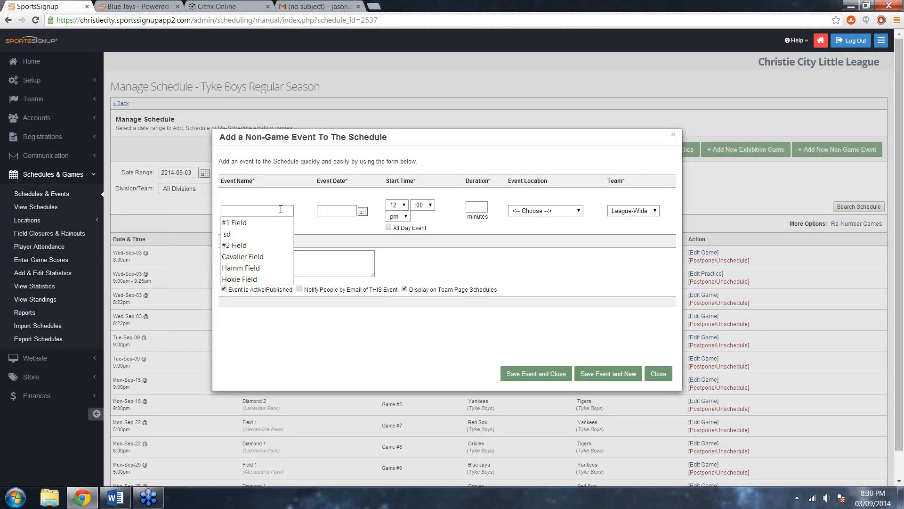
left_click(271, 198)
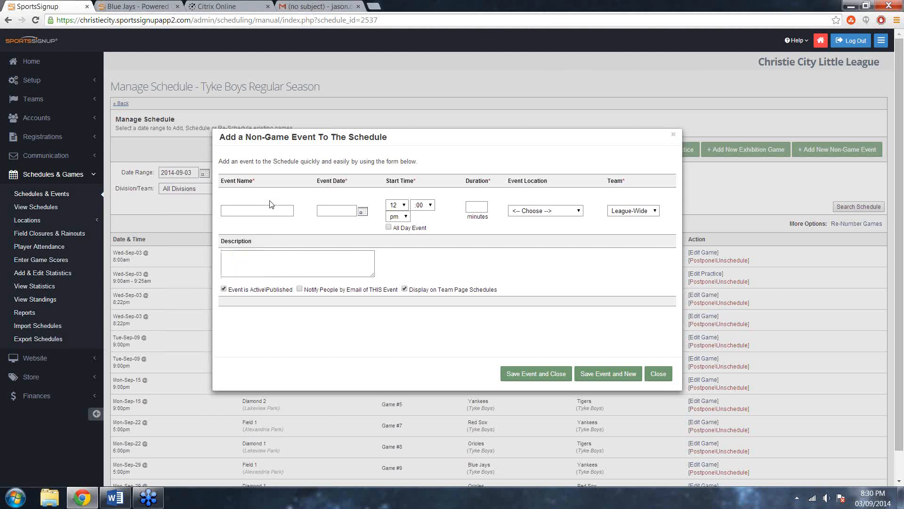
left_click(239, 212)
type("bbb")
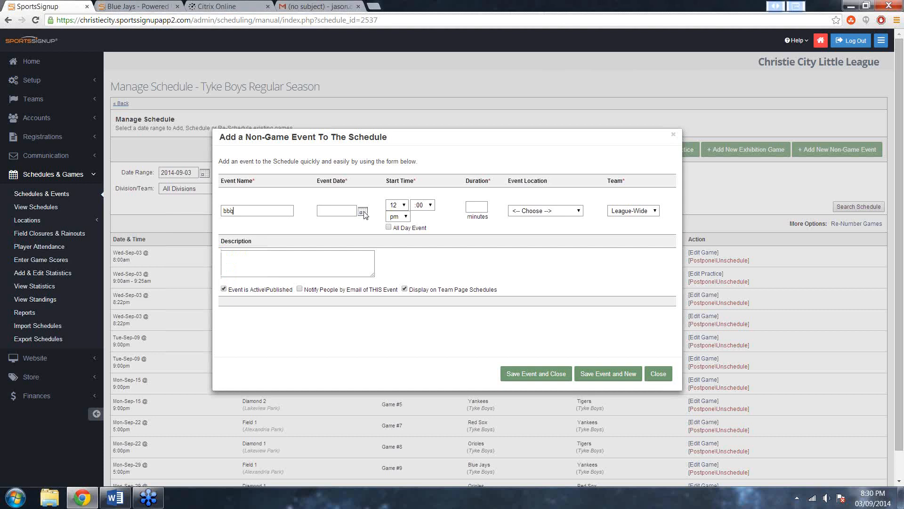
left_click(364, 214)
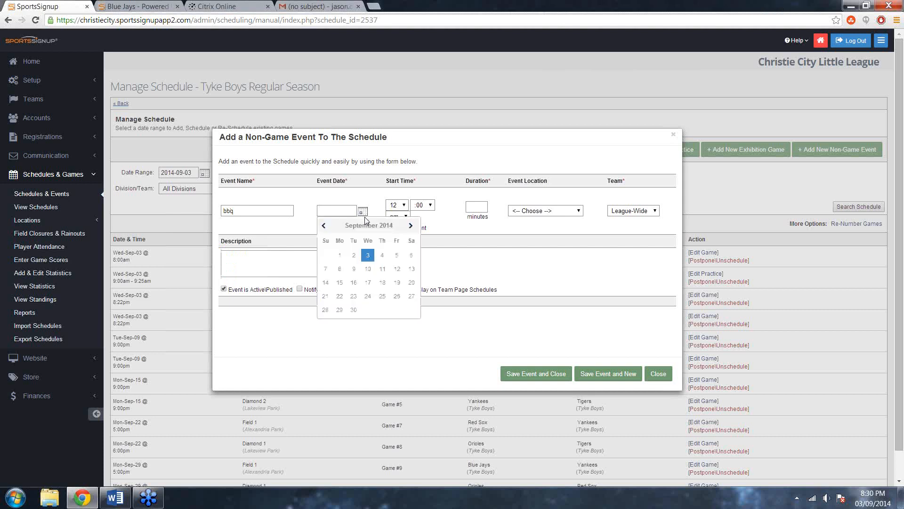
left_click(412, 256)
left_click(427, 266)
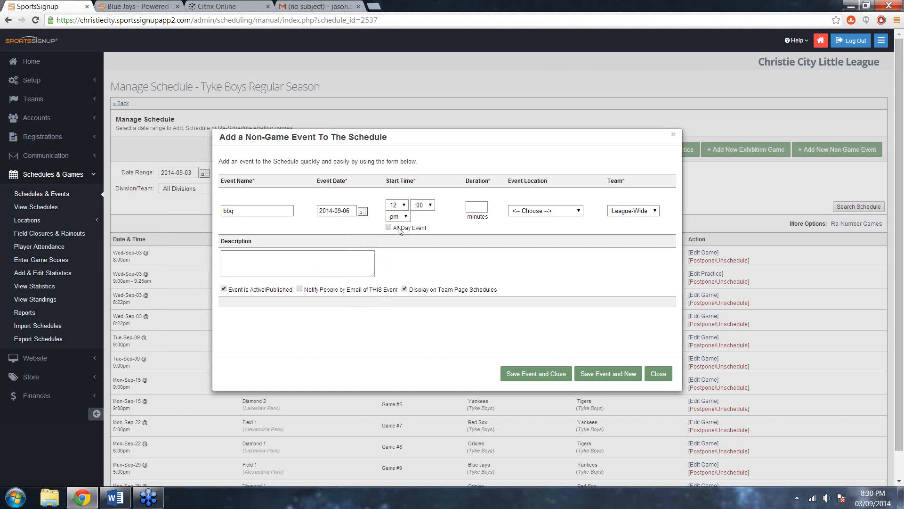
Make the bbq an all-day, league-wide event at Diamond 1, save it and close the form.
left_click(399, 230)
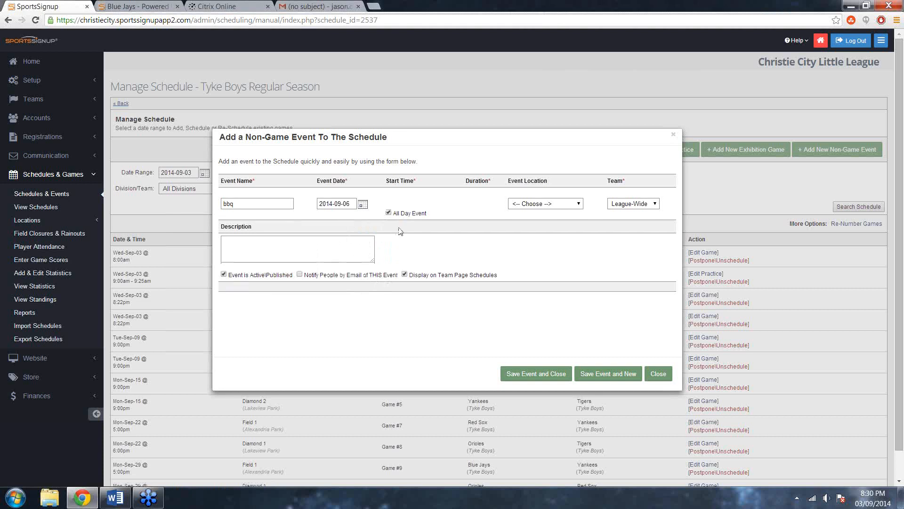
left_click(636, 205)
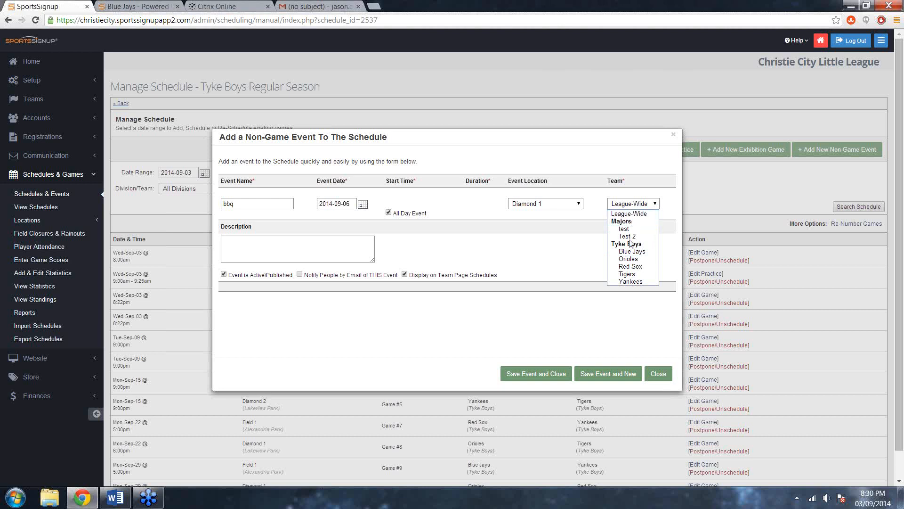
left_click(631, 213)
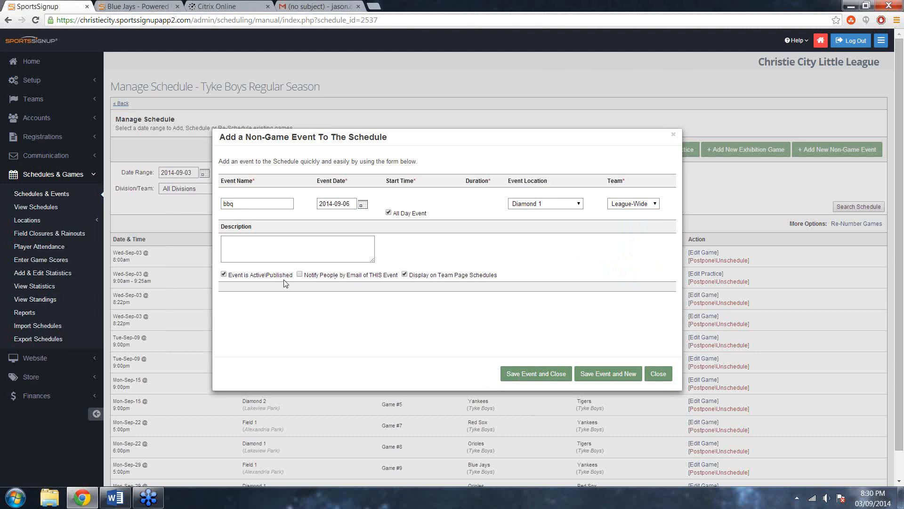
left_click(542, 375)
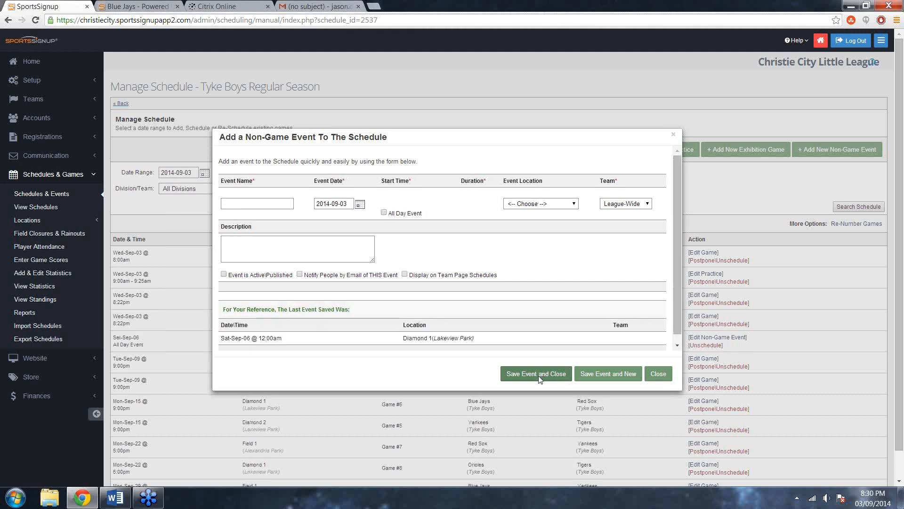
left_click(540, 377)
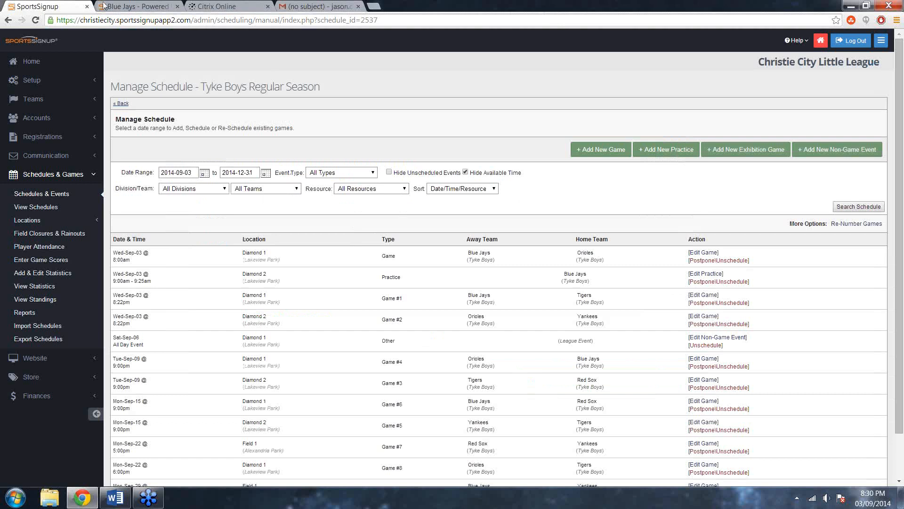
Examine the bbq event in the public league site's upcoming events and its row in the managed schedule.
left_click(138, 7)
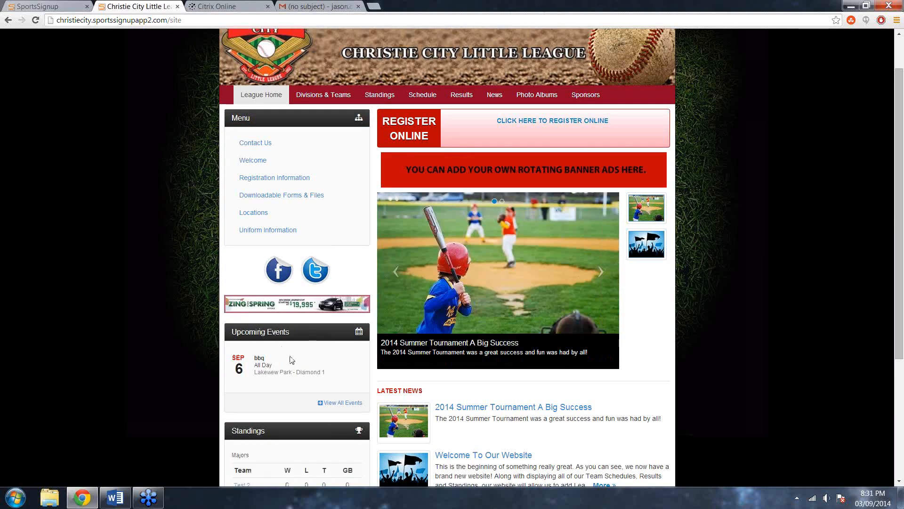
left_click(60, 8)
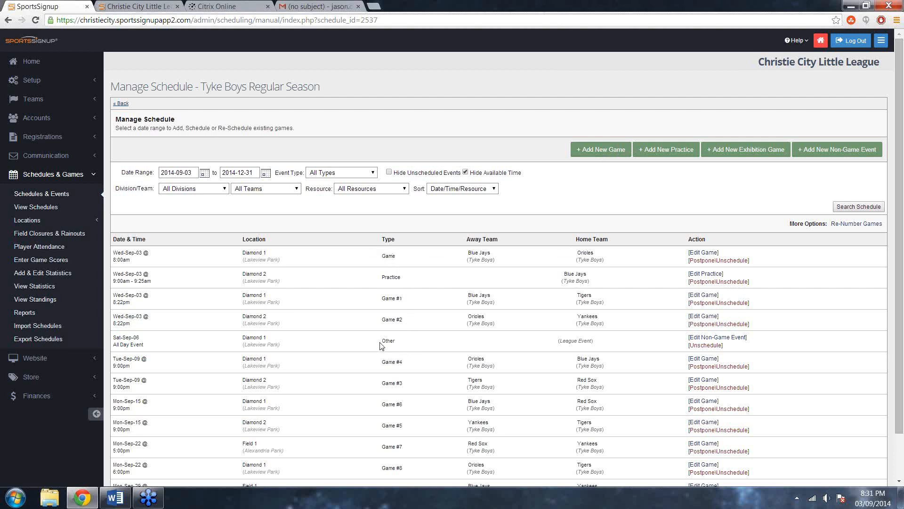
left_click_drag(405, 341, 384, 342)
left_click(414, 340)
left_click_drag(605, 339, 382, 338)
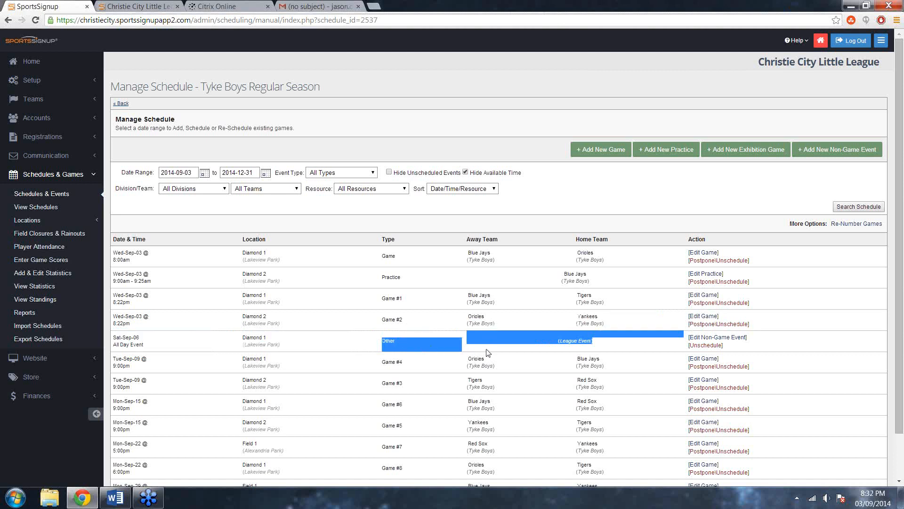
left_click(693, 233)
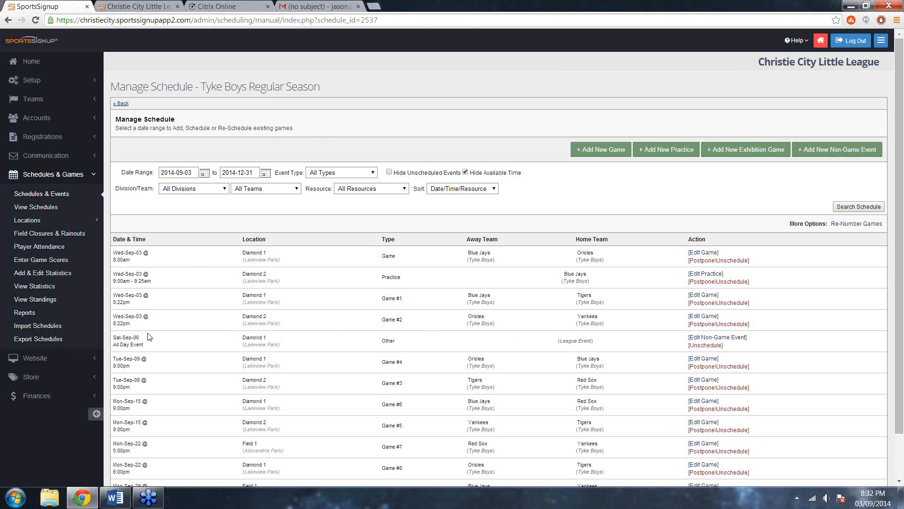
left_click(143, 9)
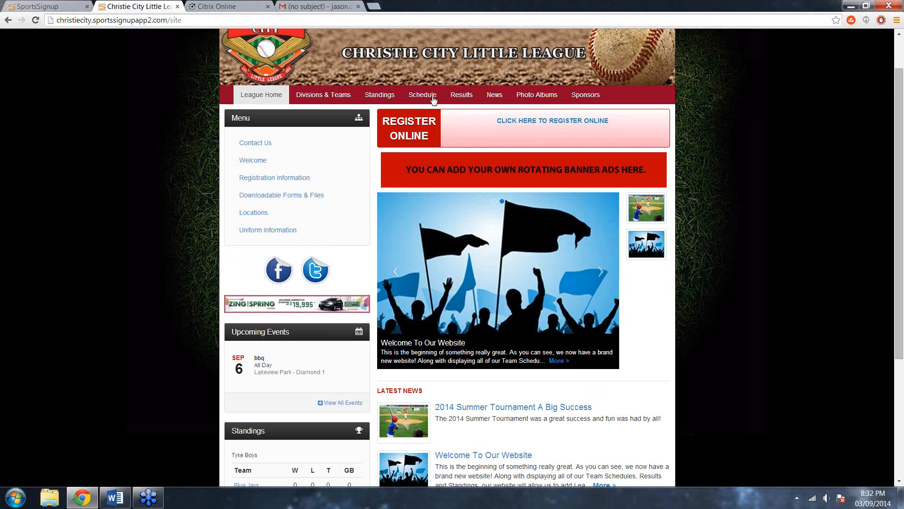
left_click(64, 5)
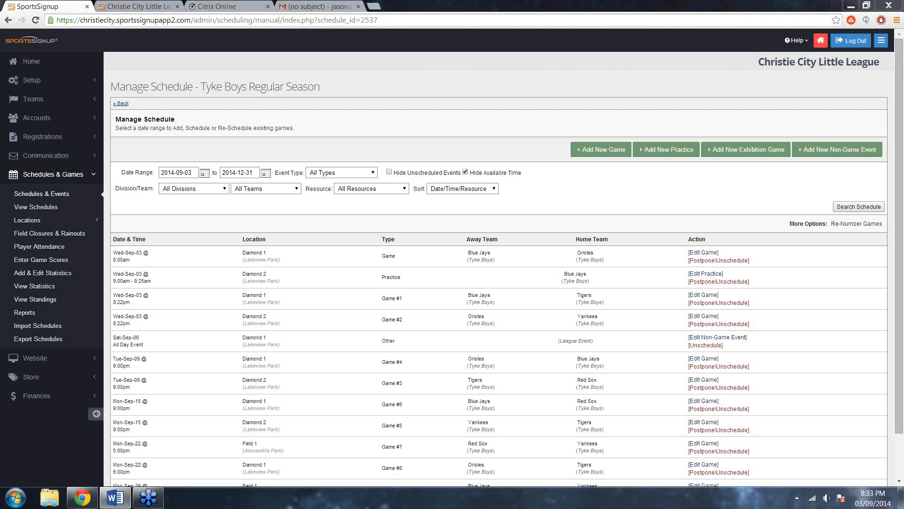
Postpone the September 3 8:00 am Blue Jays at Orioles game without sending any notifications, and acknowledge the message.
left_click(721, 275)
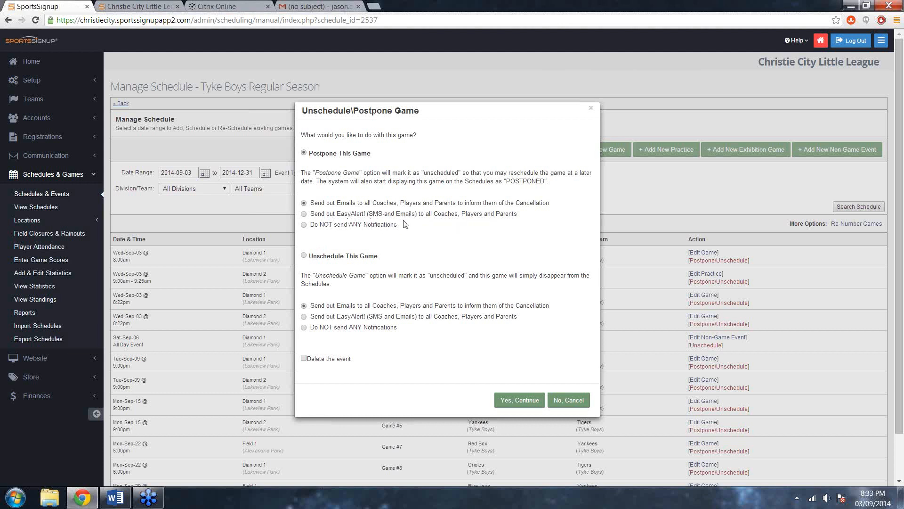
left_click(305, 225)
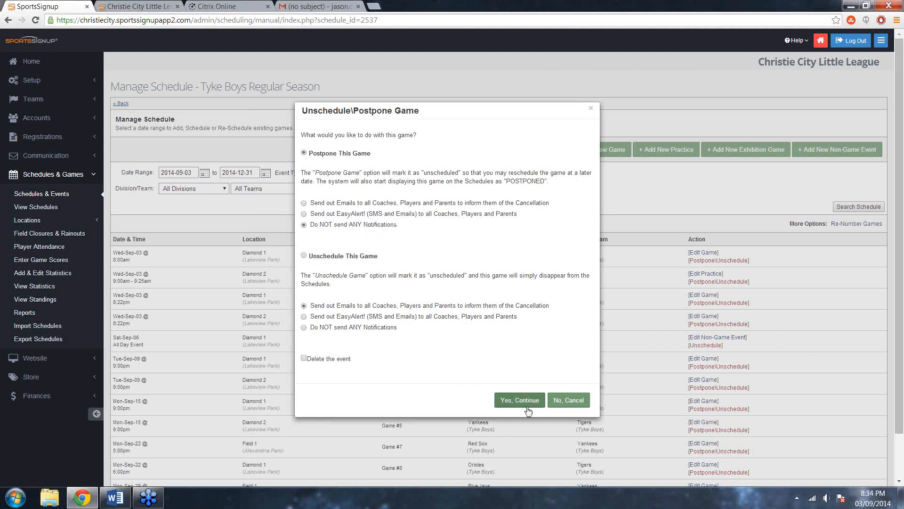
left_click(527, 404)
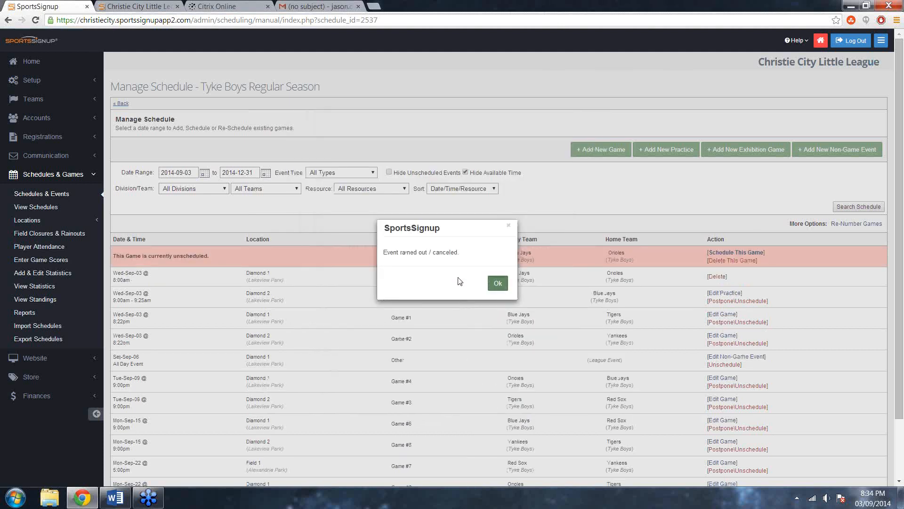
left_click(498, 283)
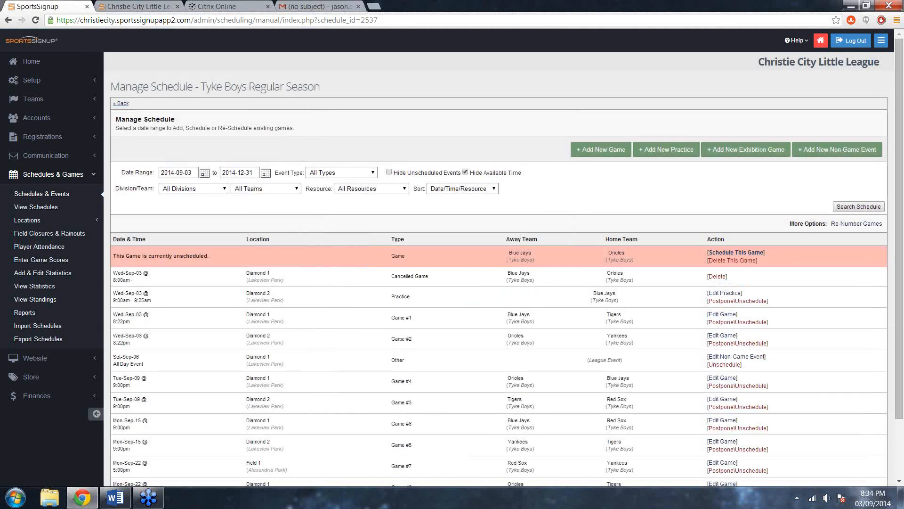
Open the Field Closures & Rainouts page.
key("alt+Tab")
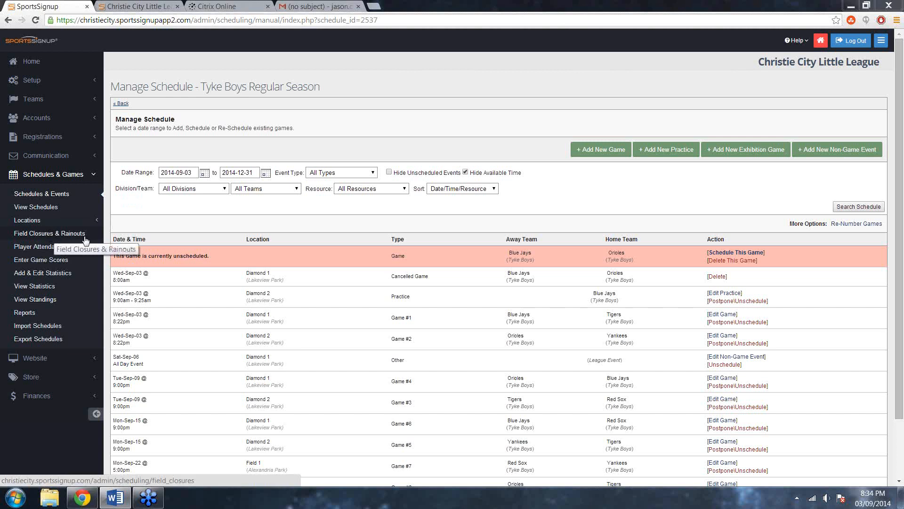
left_click(50, 234)
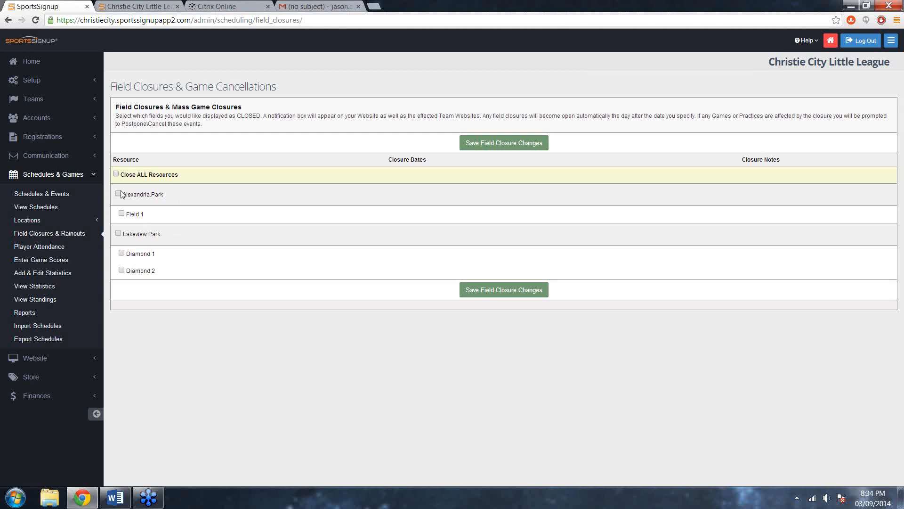
Close all resources from 2014-09-03 to 2014-09-30 and save the field closure changes.
left_click(116, 174)
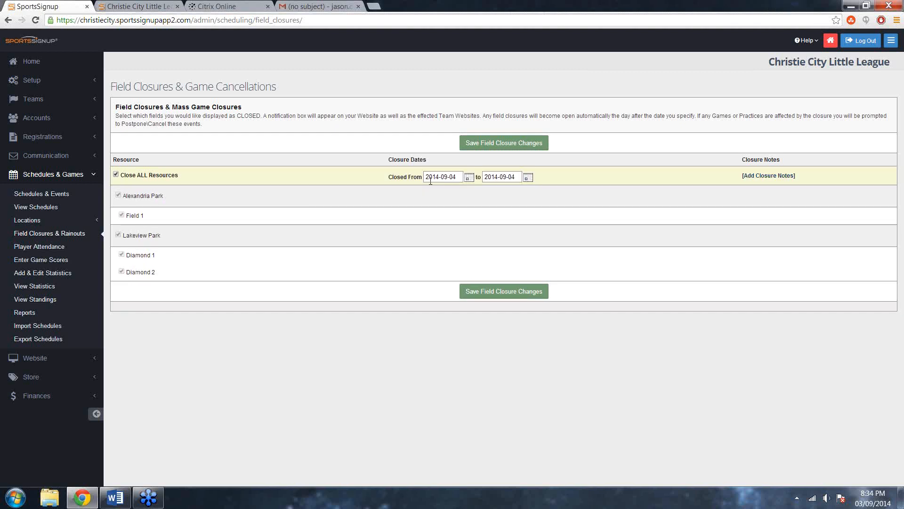
left_click(469, 178)
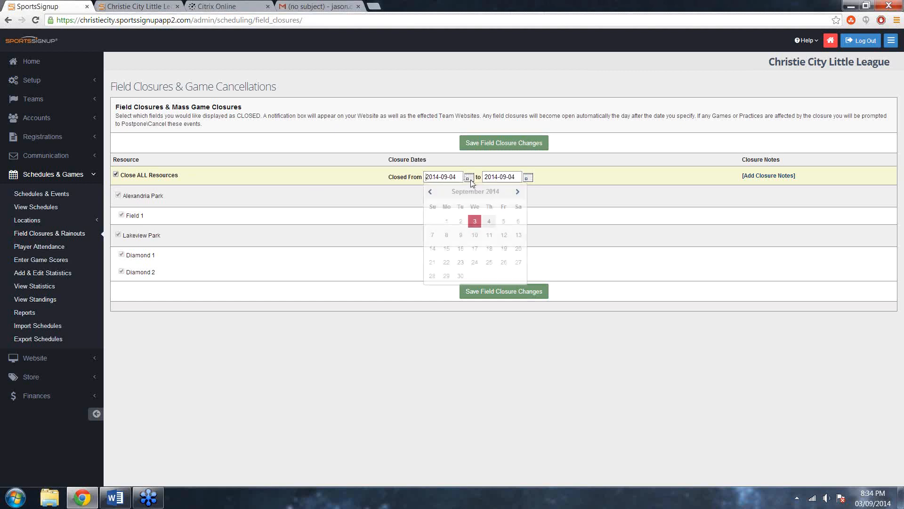
left_click(474, 222)
left_click(528, 178)
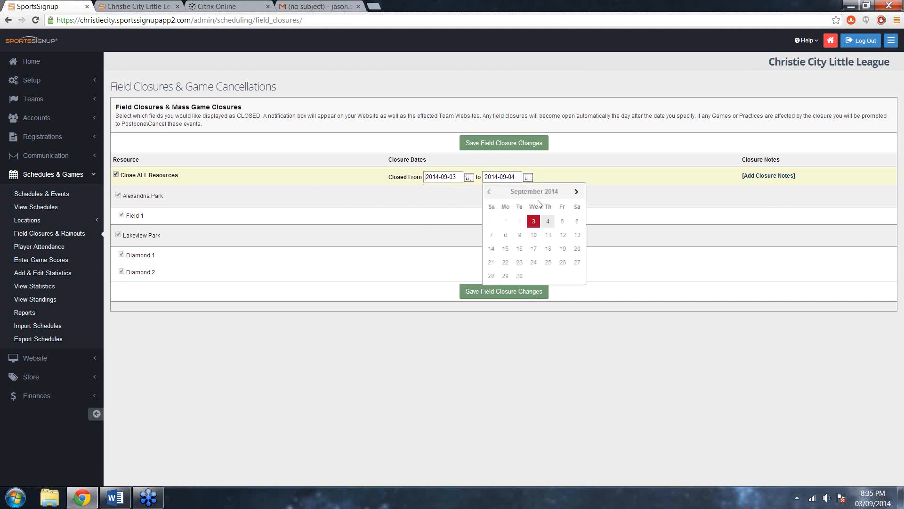
left_click(519, 275)
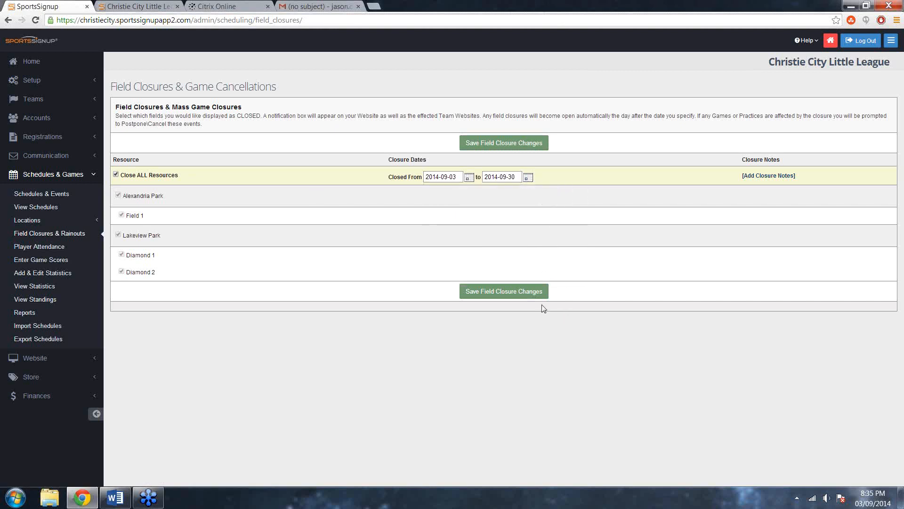
left_click(504, 295)
Postpone all the affected events without sending any notifications, confirm the cancellation and acknowledge the message.
scroll(379, 229, "down", 5)
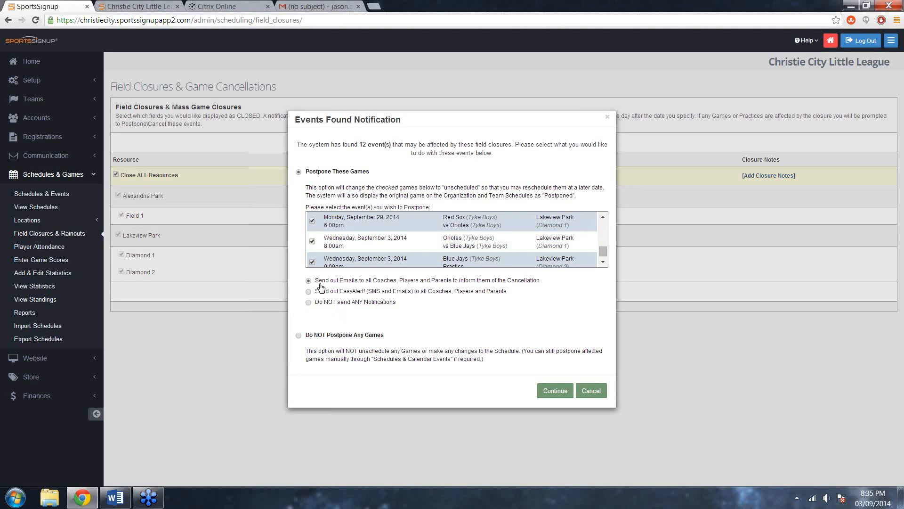
left_click(308, 302)
left_click(555, 398)
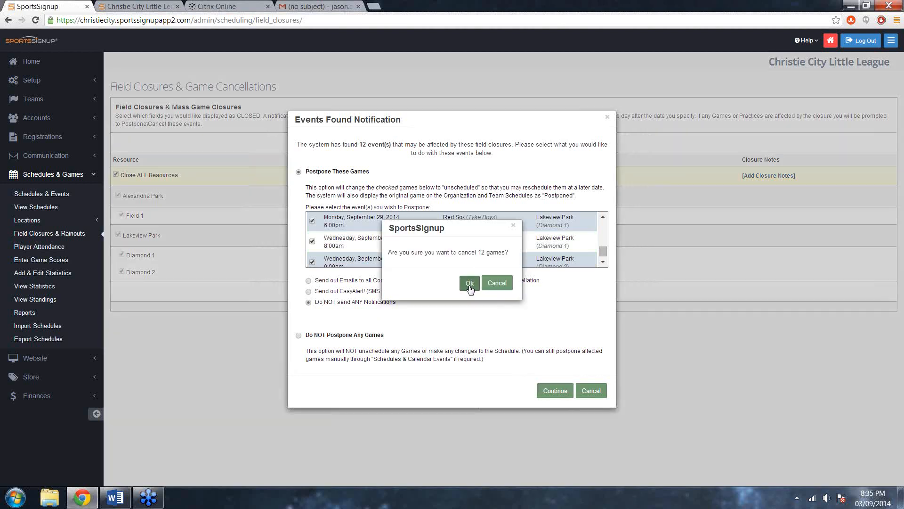
left_click(470, 284)
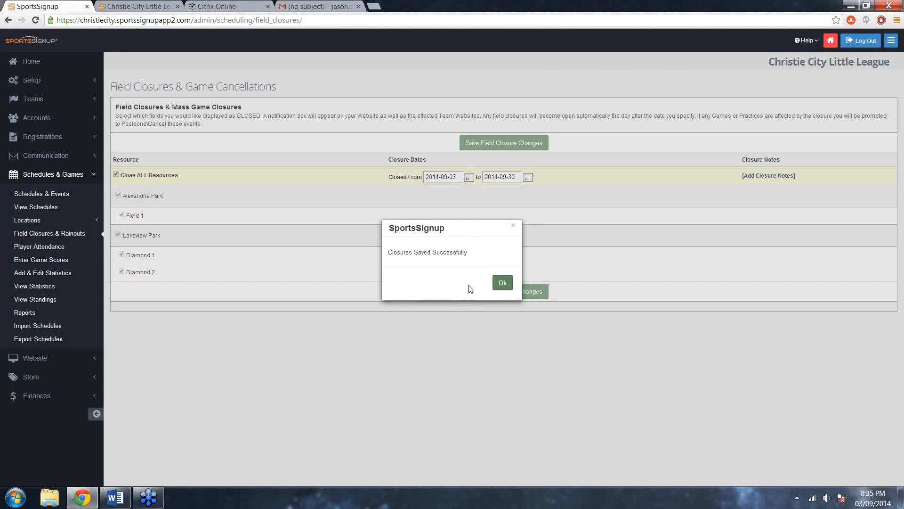
left_click(503, 283)
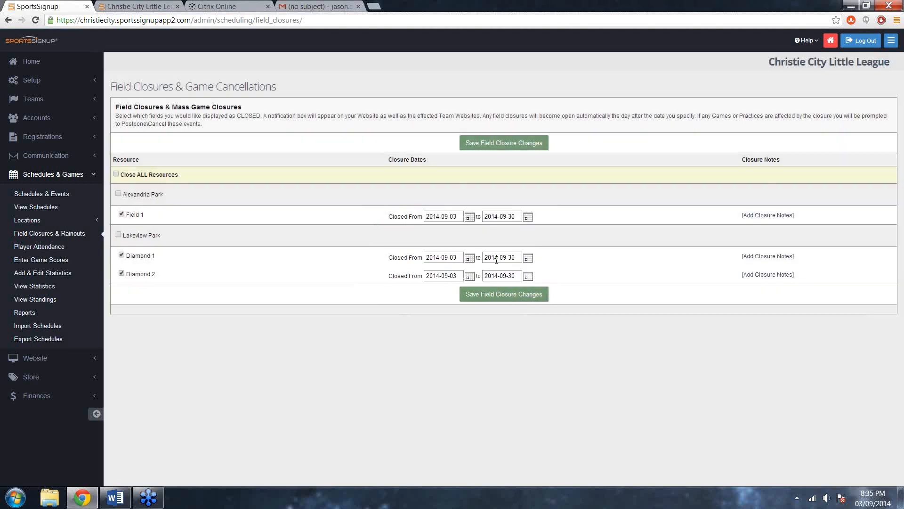
Examine the field closure details on the public league site and return to the admin closures page.
left_click(147, 6)
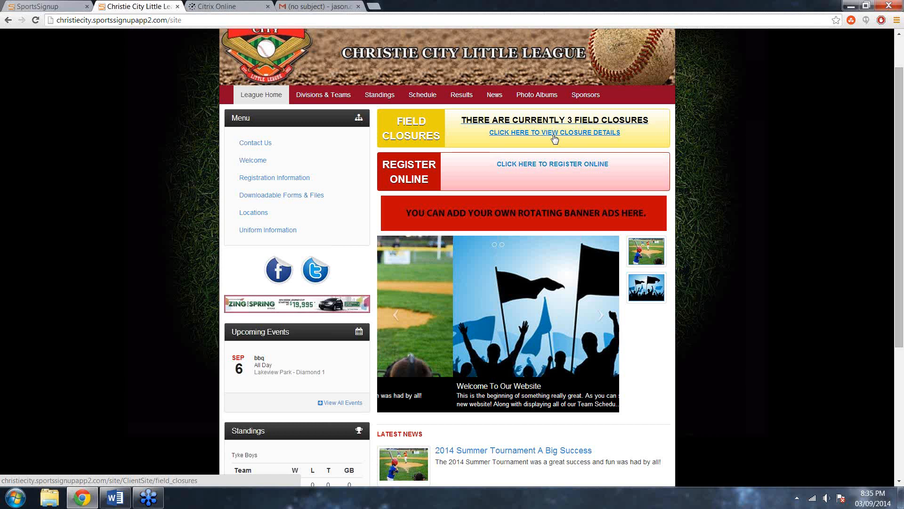
left_click(561, 136)
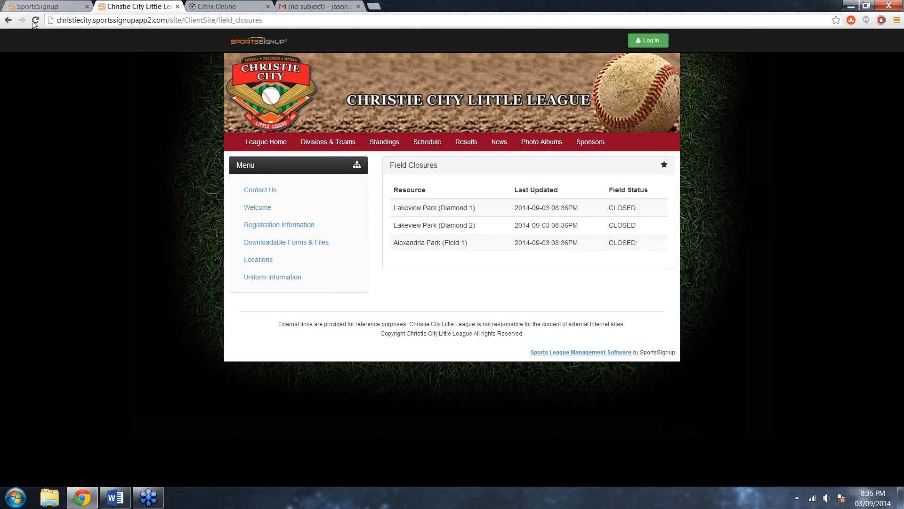
left_click(37, 8)
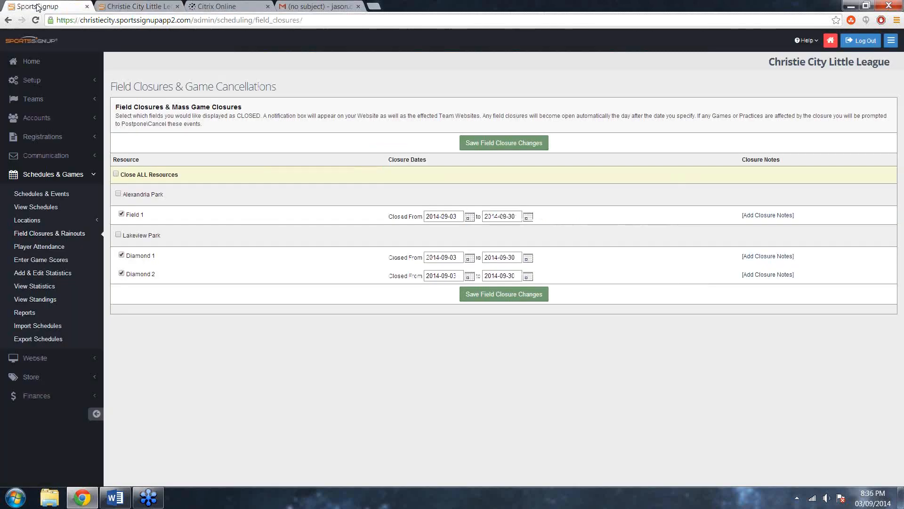